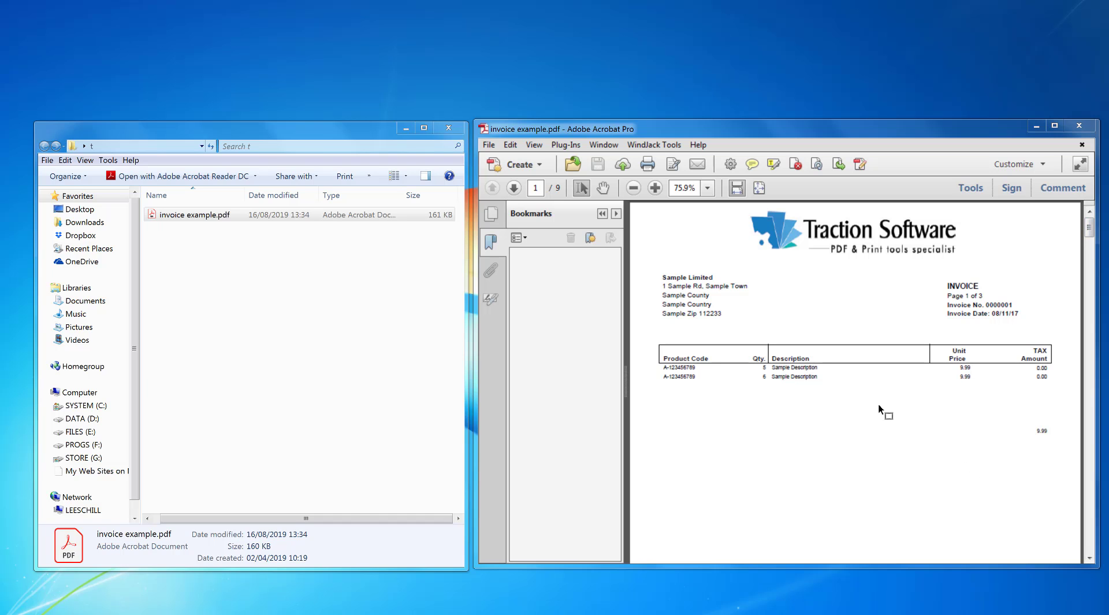
Highlight the invoice number line on the first page and open the PDF Content Split plug-in
{"action": "mouse_move", "coordinate": [1089, 228]}
{"action": "left_mouse_down"}
{"action": "mouse_move", "coordinate": [1088, 298]}
{"action": "mouse_move", "coordinate": [1089, 228]}
{"action": "left_mouse_up"}
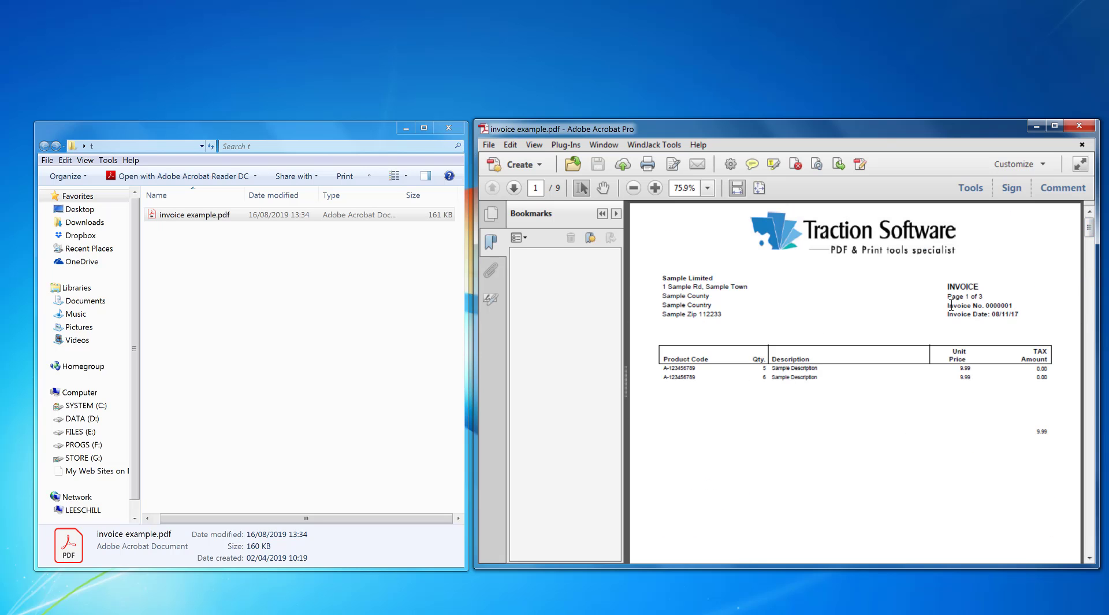
{"action": "left_click_drag", "start_coordinate": [948, 306], "coordinate": [1012, 306]}
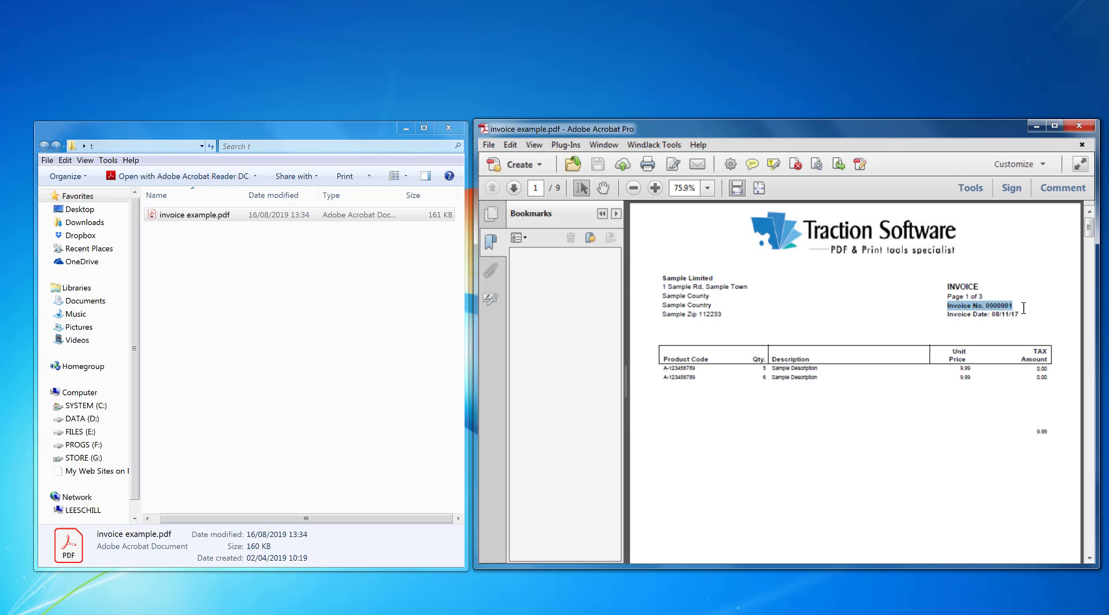
{"action": "left_click_drag", "start_coordinate": [1092, 237], "coordinate": [1077, 342]}
{"action": "left_click", "coordinate": [560, 146]}
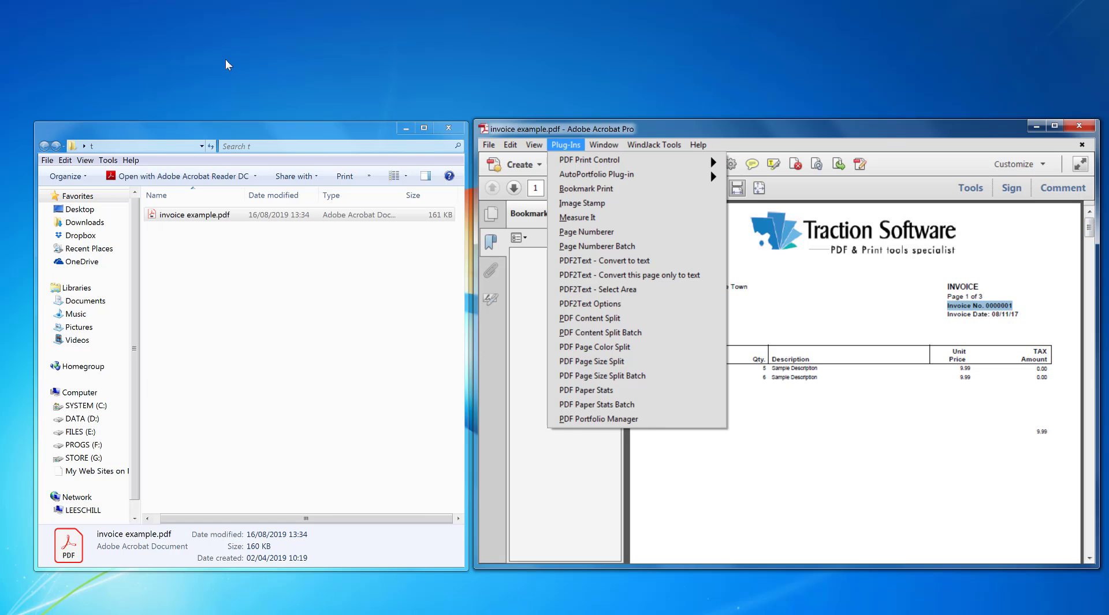
{"action": "left_click", "coordinate": [636, 323]}
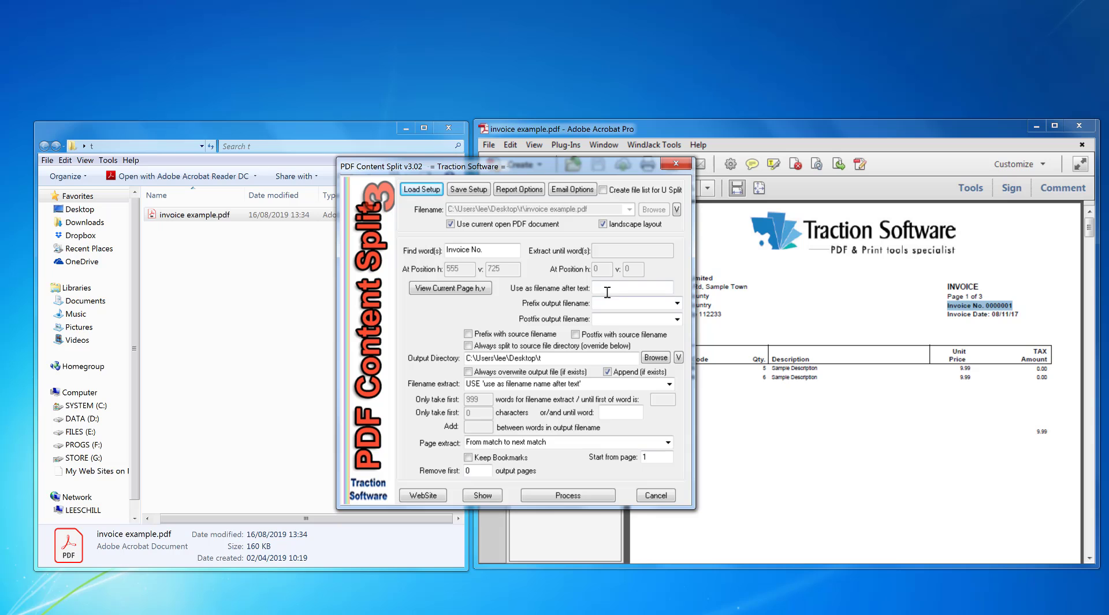
Check the find words "Invoice No." against the invoice page and choose the desktop folder t as the output directory
{"action": "left_click_drag", "start_coordinate": [491, 250], "coordinate": [426, 248]}
{"action": "left_click", "coordinate": [952, 311]}
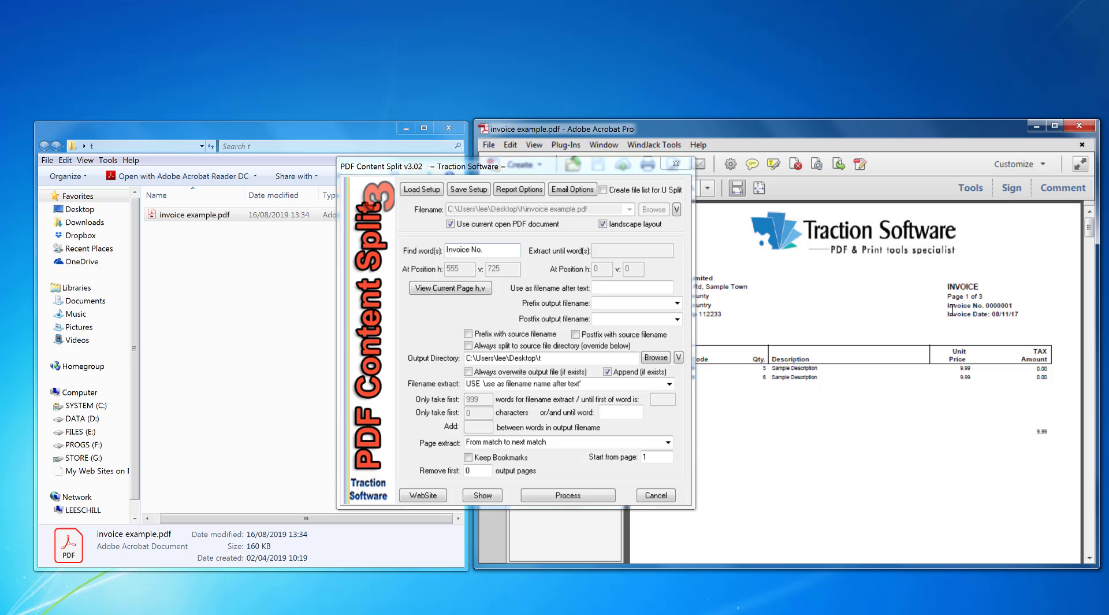
{"action": "left_click_drag", "start_coordinate": [948, 306], "coordinate": [1014, 305]}
{"action": "left_click", "coordinate": [514, 251]}
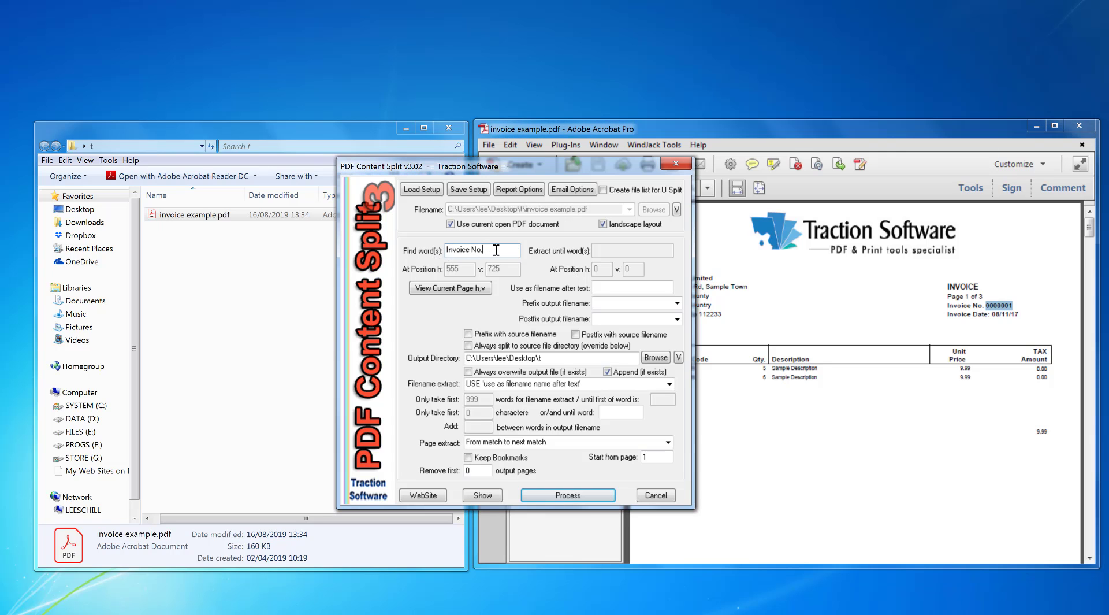
{"action": "left_click", "coordinate": [601, 357]}
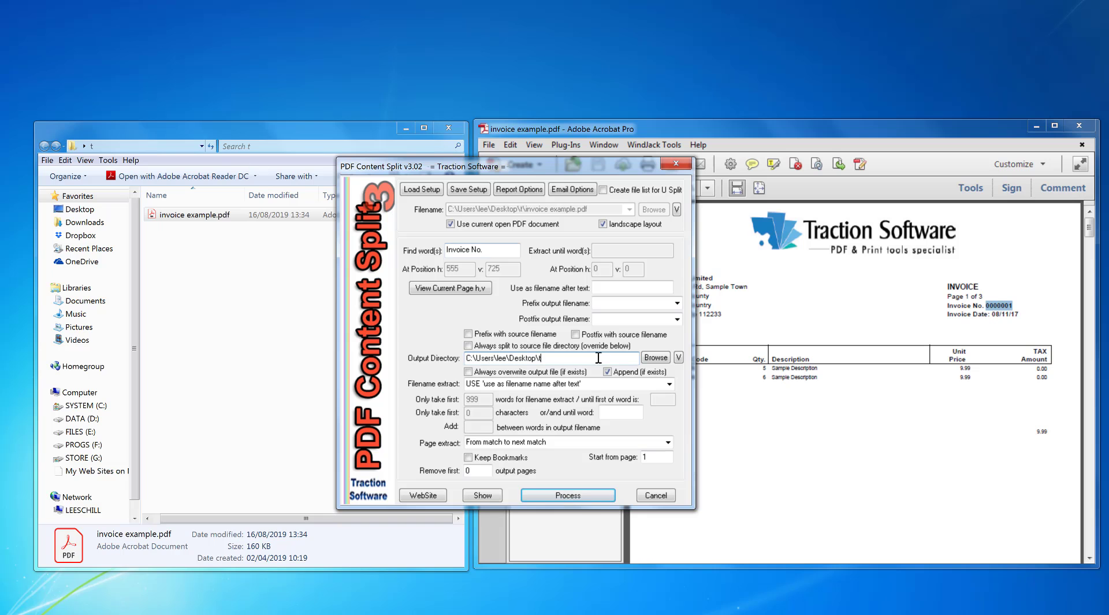
{"action": "left_click", "coordinate": [186, 147]}
{"action": "left_click", "coordinate": [231, 284]}
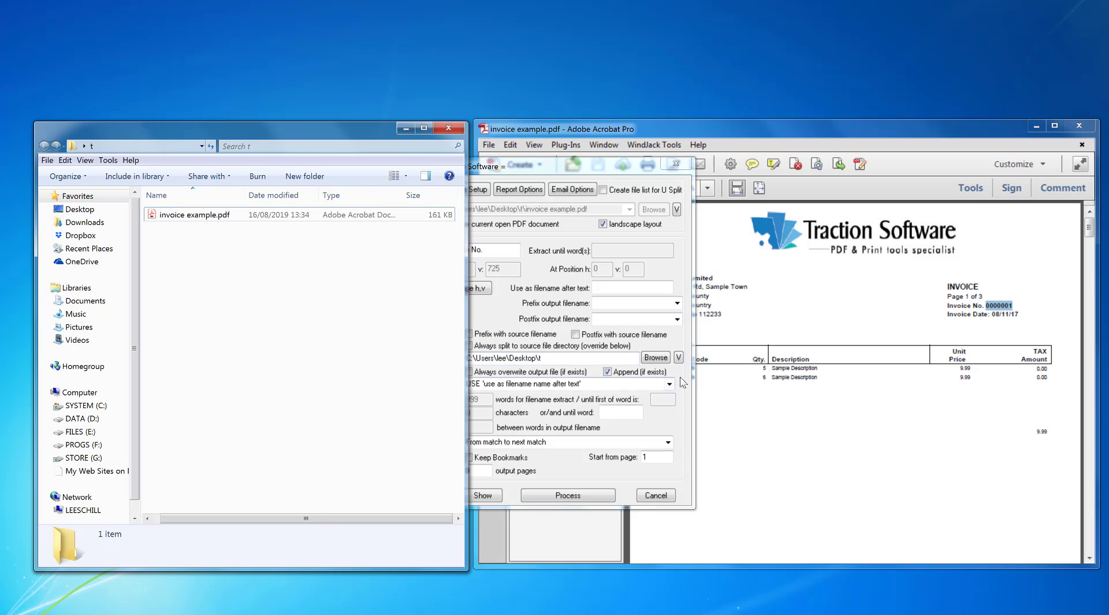
{"action": "key", "text": "alt+Tab"}
{"action": "left_click", "coordinate": [656, 357]}
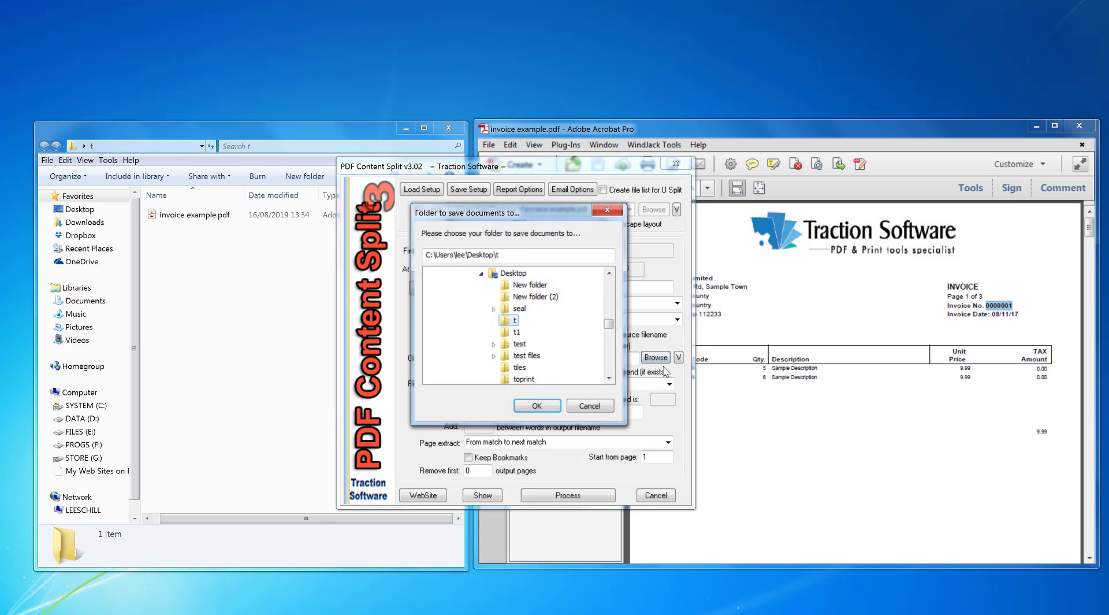
{"action": "left_click", "coordinate": [551, 405]}
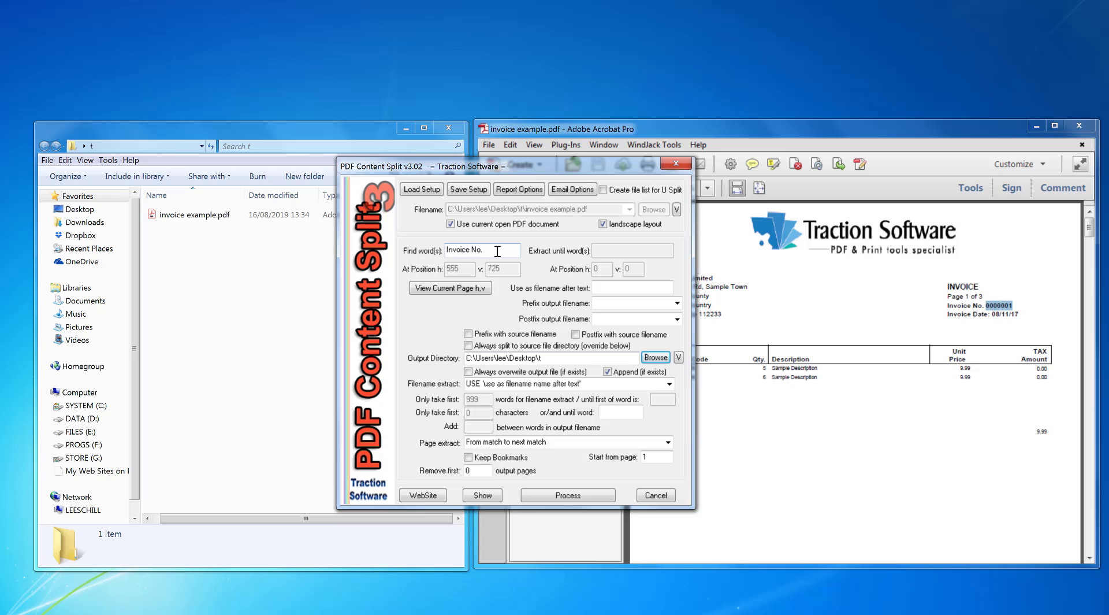
Split the invoice PDF on "Invoice No." from match to next match, and view the text report
{"action": "left_click_drag", "start_coordinate": [485, 250], "coordinate": [435, 250]}
{"action": "left_click", "coordinate": [591, 496]}
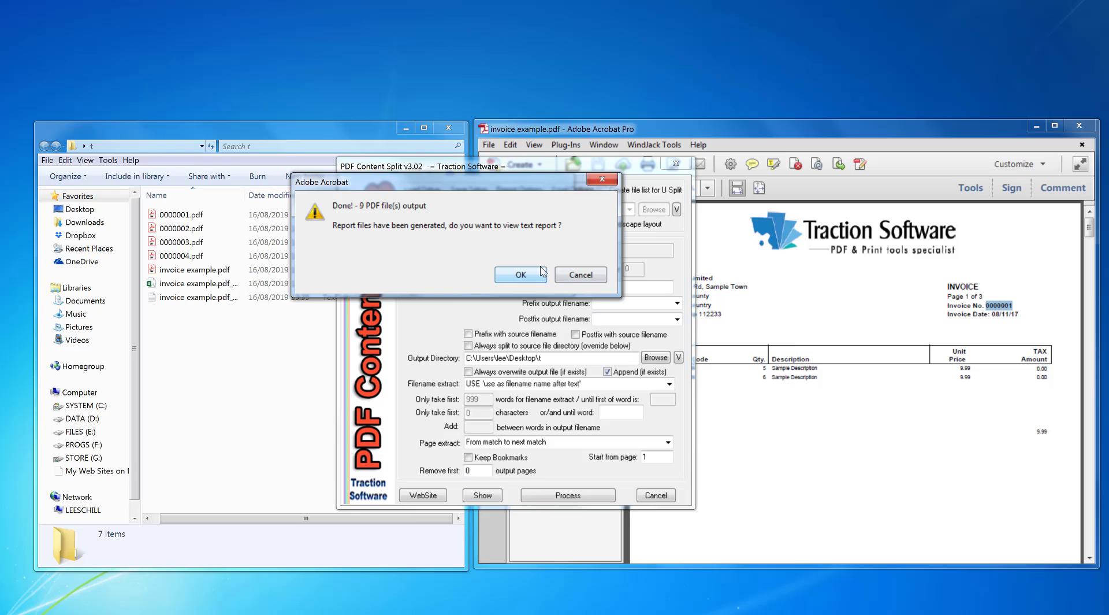
{"action": "left_click", "coordinate": [521, 274]}
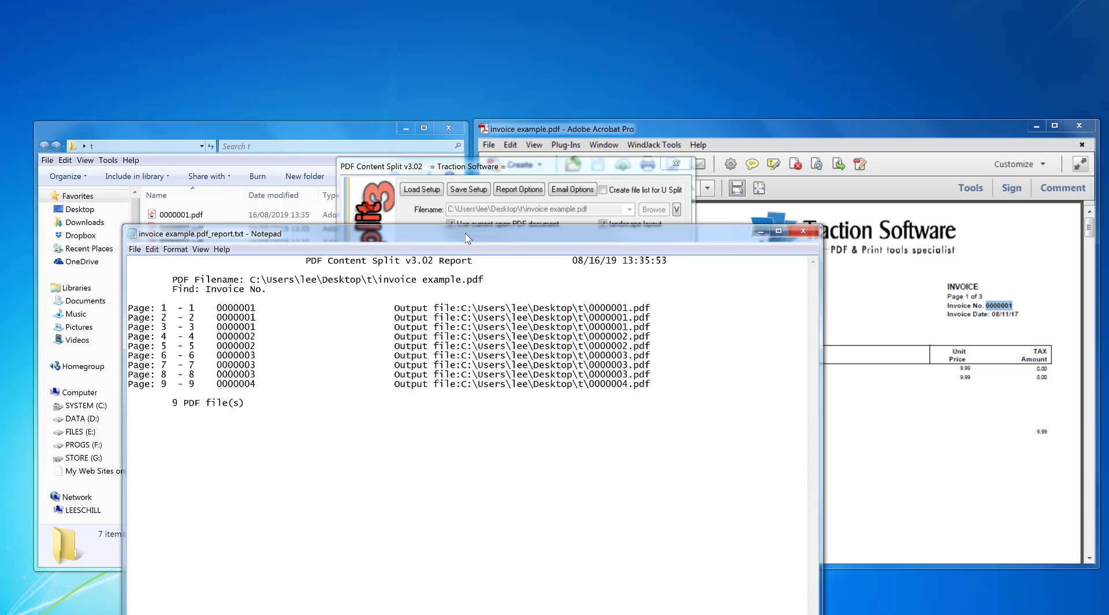
{"action": "left_click_drag", "start_coordinate": [465, 234], "coordinate": [465, 364]}
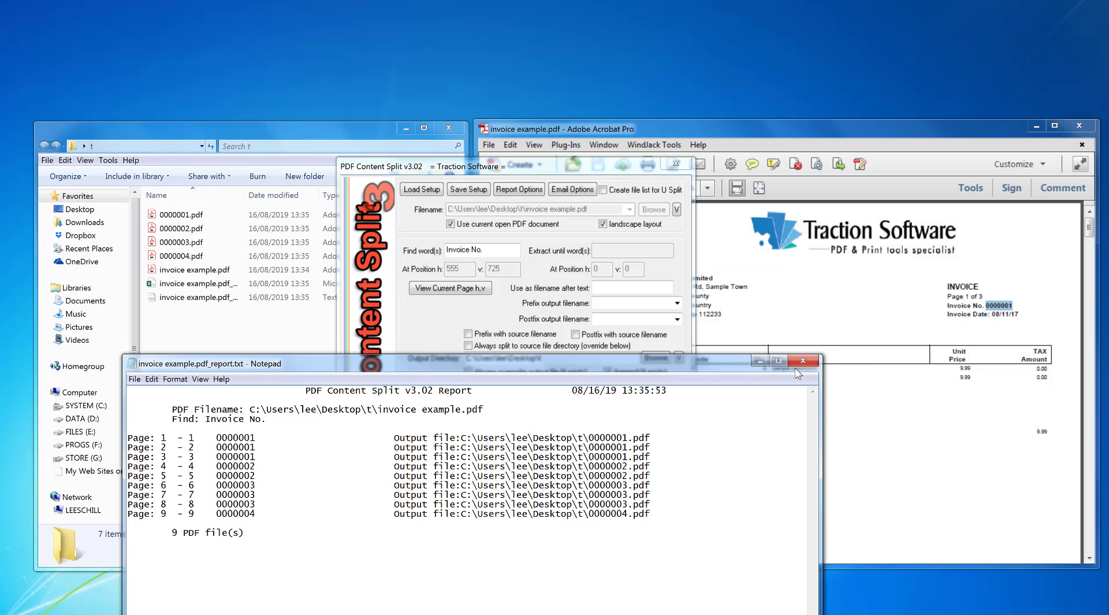
{"action": "left_click", "coordinate": [813, 363]}
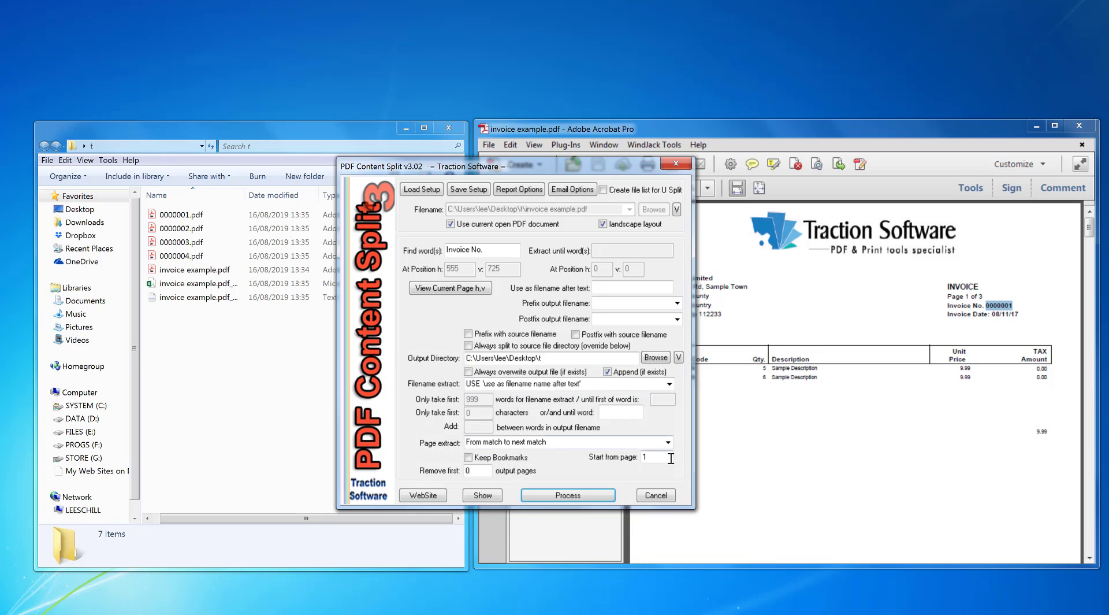
Set page extraction to "From match to next unique match" with existing output files always overwritten, and process the split
{"action": "left_click", "coordinate": [668, 441]}
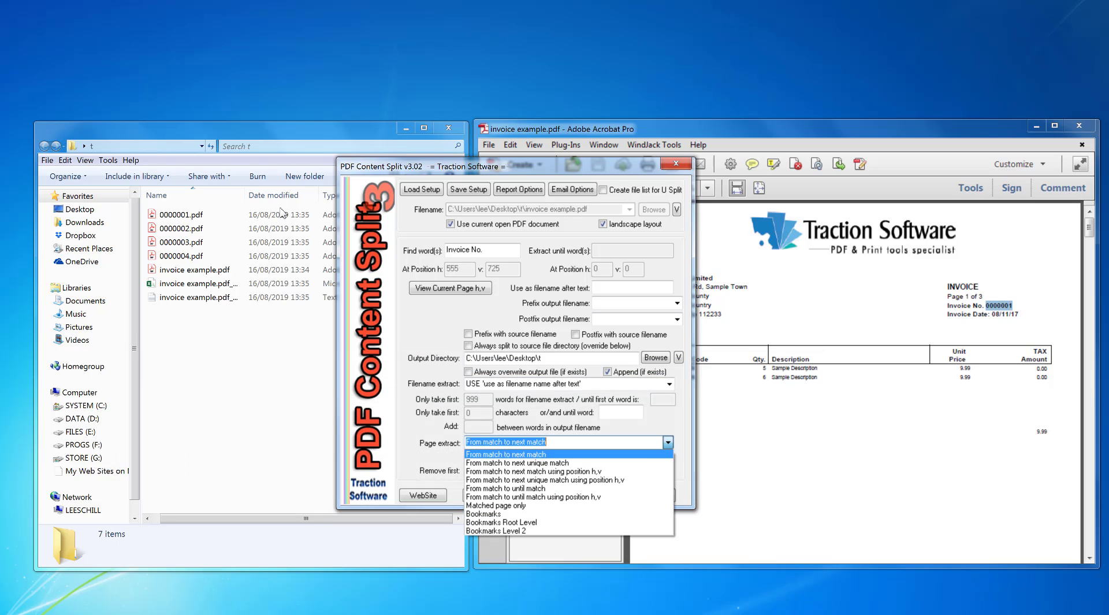
{"action": "left_click", "coordinate": [646, 463]}
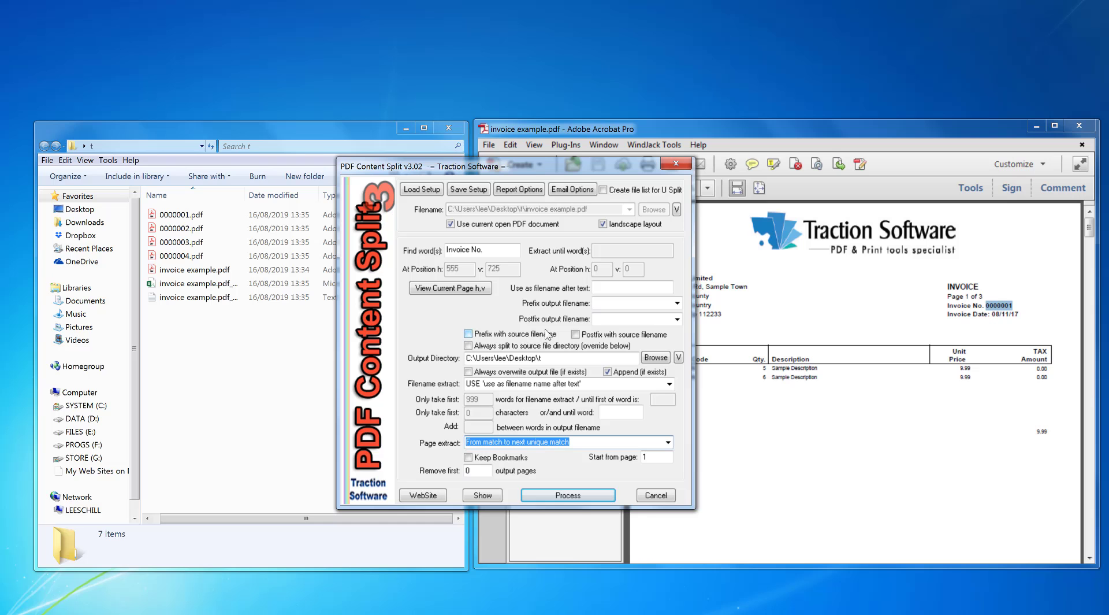
{"action": "left_click", "coordinate": [585, 501]}
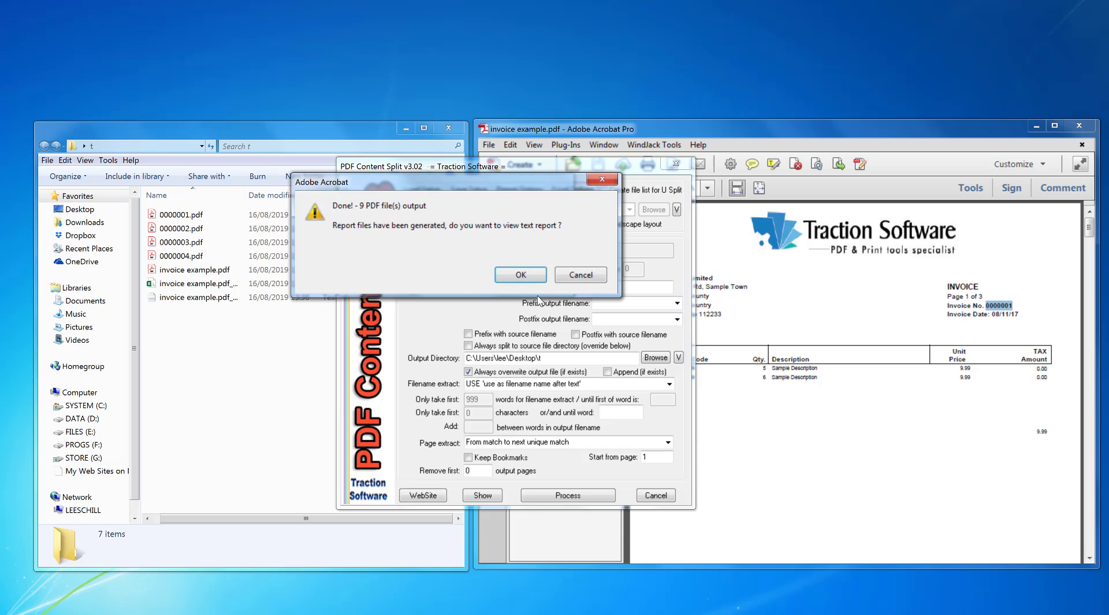
View the text report of the split and examine the page ranges listed for each invoice number
{"action": "left_click", "coordinate": [536, 276]}
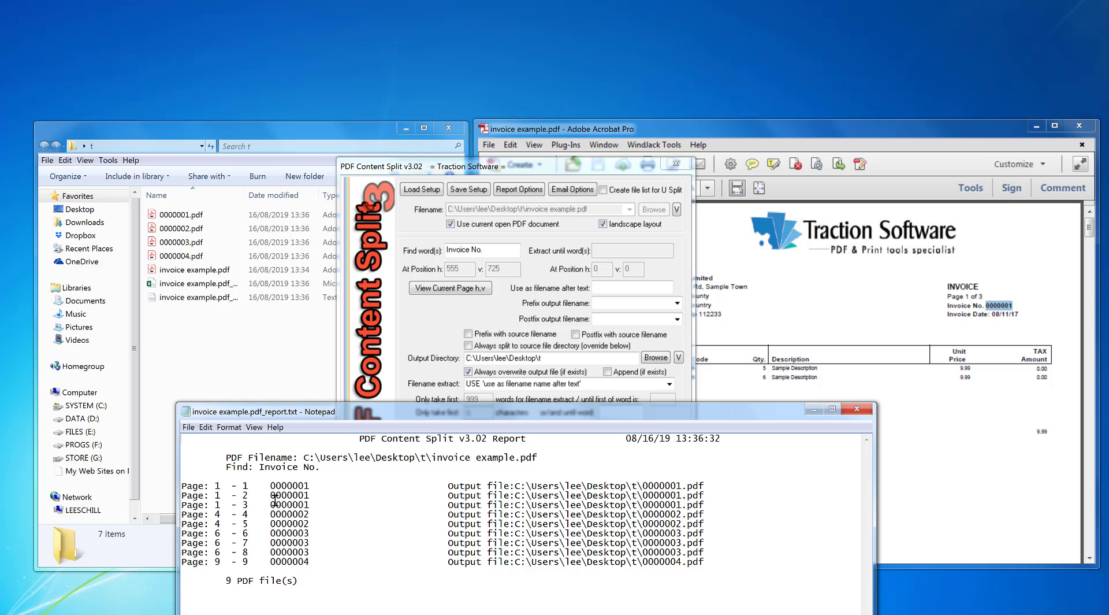
{"action": "left_click_drag", "start_coordinate": [216, 485], "coordinate": [252, 502]}
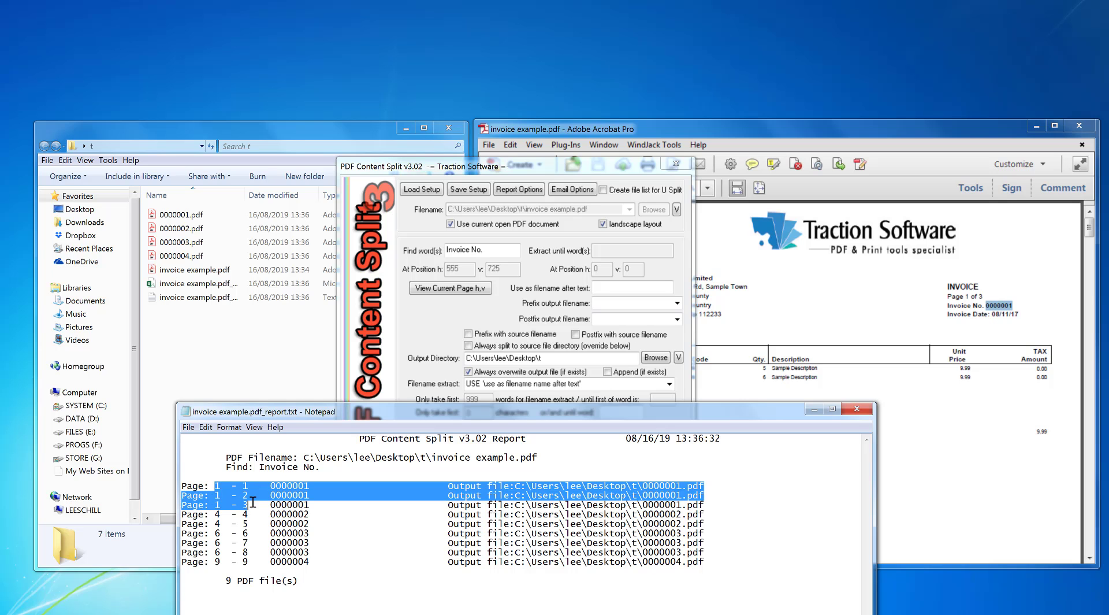
{"action": "left_click", "coordinate": [232, 530]}
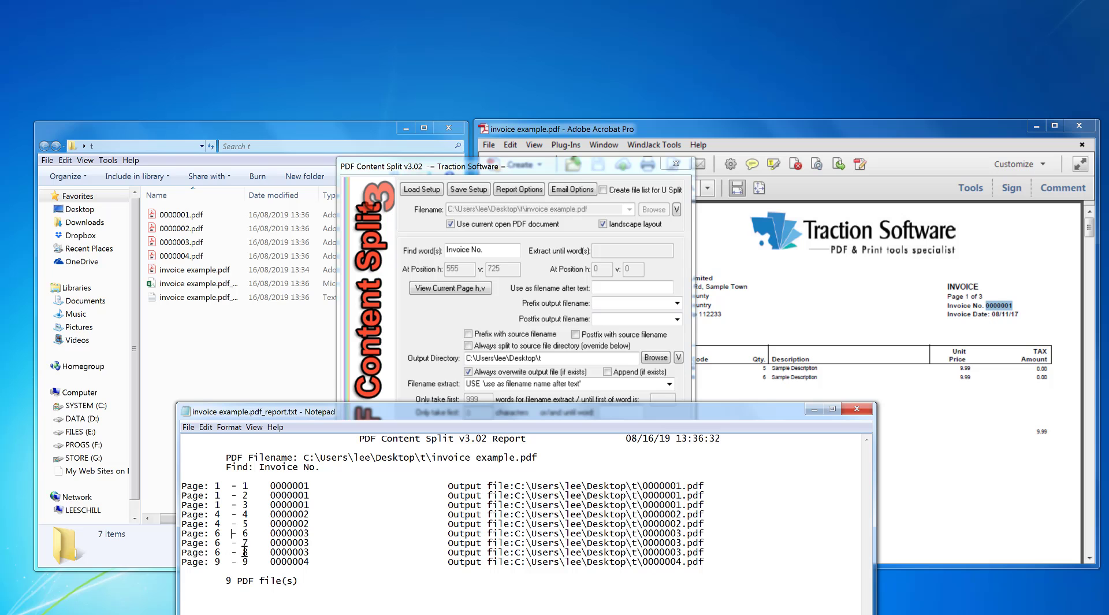
{"action": "left_click", "coordinate": [857, 409]}
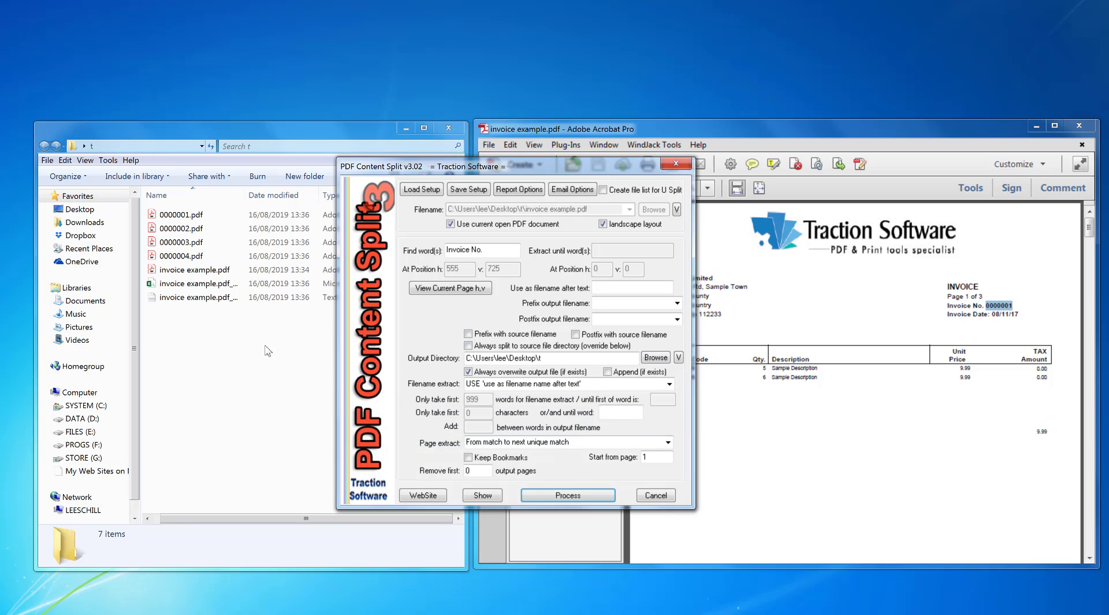
Open 0000004.pdf and 0000003.pdf from the output folder and examine their pages
{"action": "left_click", "coordinate": [198, 257]}
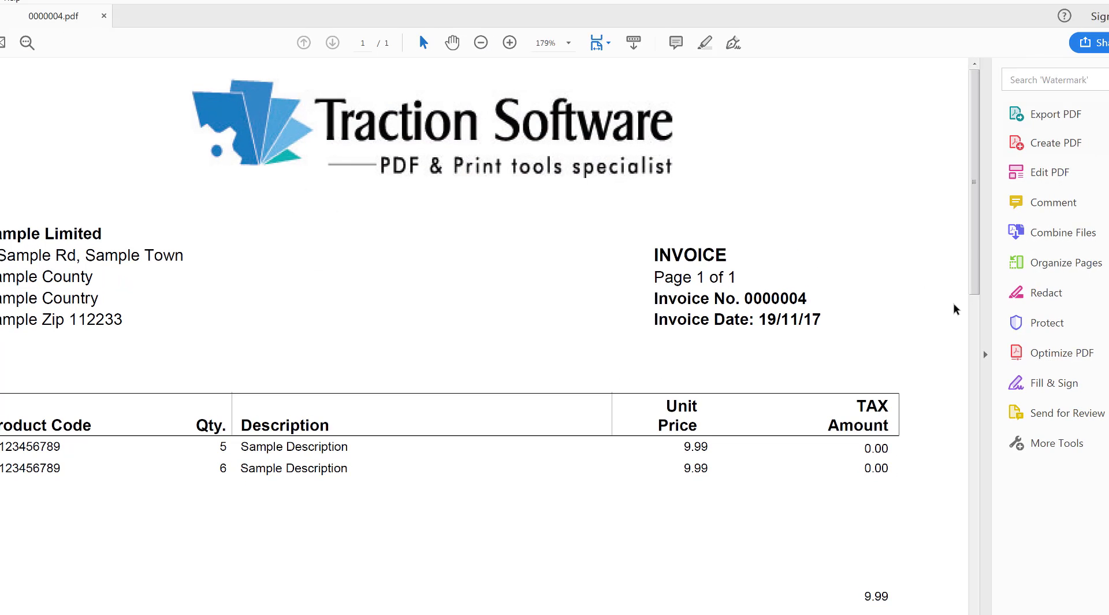
{"action": "mouse_move", "coordinate": [974, 240]}
{"action": "left_mouse_down"}
{"action": "mouse_move", "coordinate": [975, 471]}
{"action": "mouse_move", "coordinate": [974, 240]}
{"action": "left_mouse_up"}
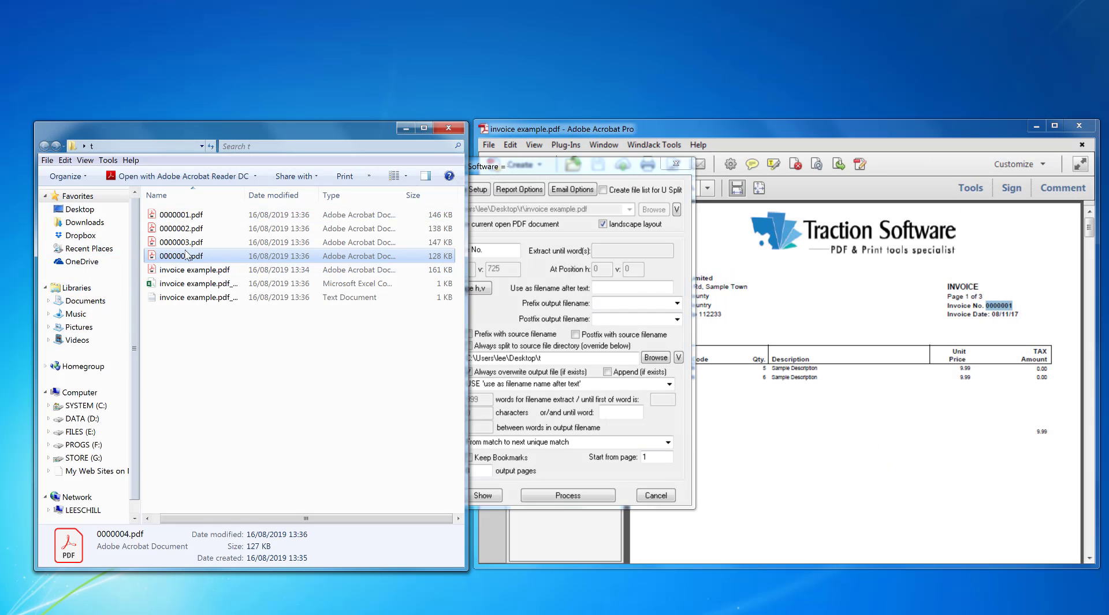
{"action": "left_click", "coordinate": [223, 242]}
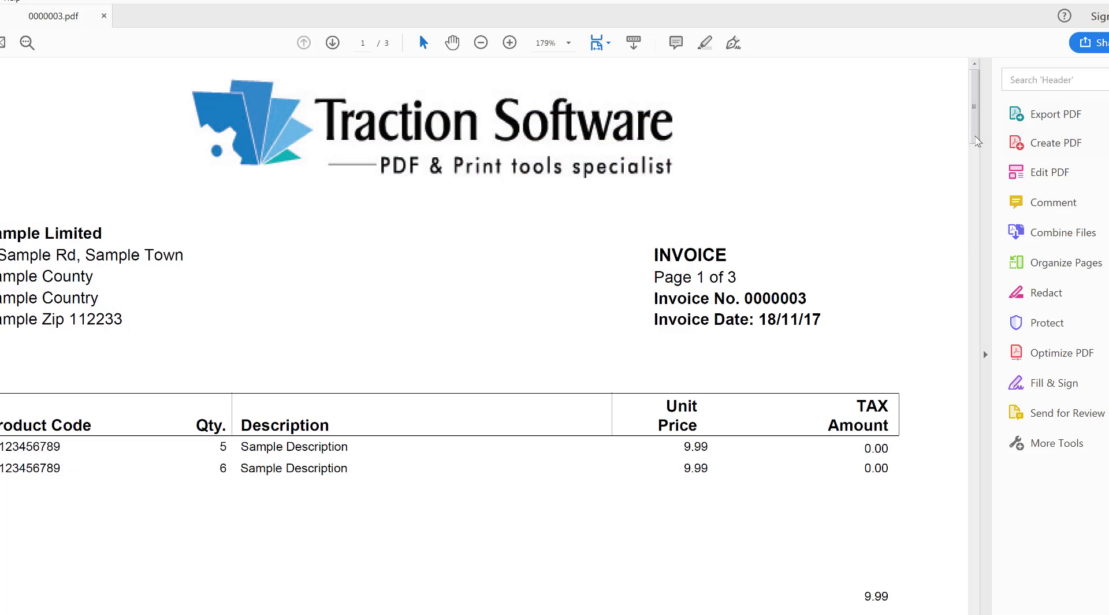
{"action": "scroll", "coordinate": [982, 262], "scroll_direction": "down", "scroll_amount": 2}
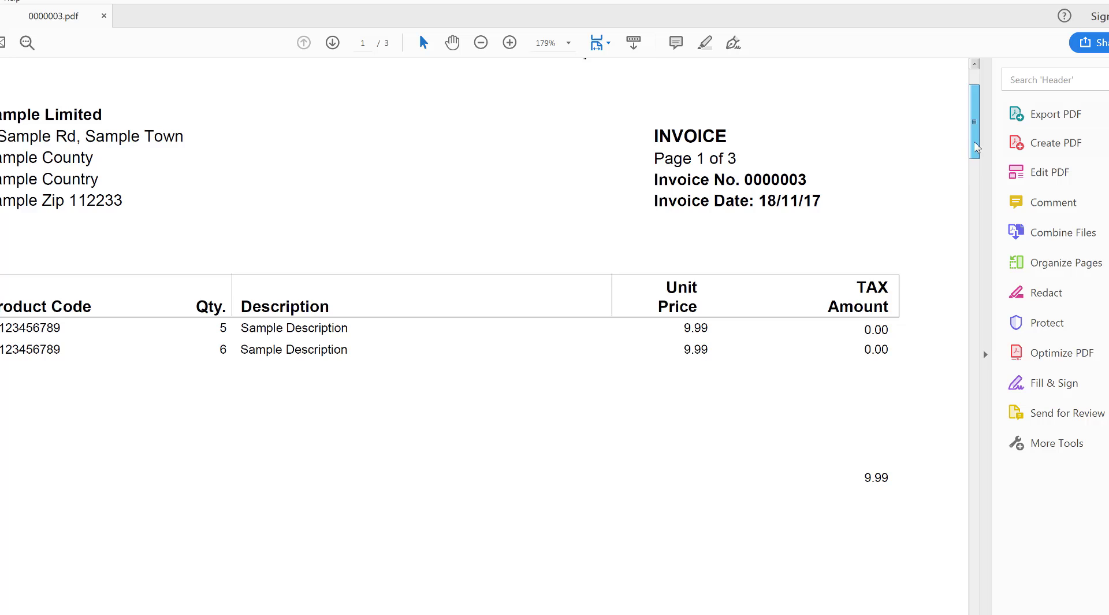
{"action": "scroll", "coordinate": [982, 261], "scroll_direction": "up", "scroll_amount": 10}
{"action": "left_click_drag", "start_coordinate": [976, 261], "coordinate": [979, 544]}
{"action": "scroll", "coordinate": [979, 545], "scroll_direction": "up", "scroll_amount": 5}
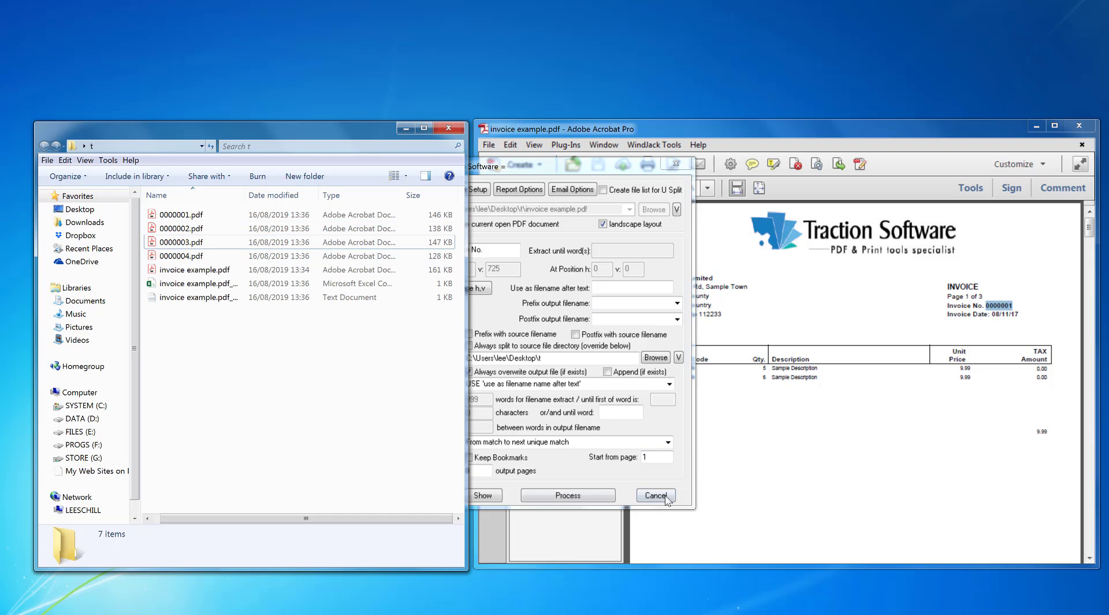
Close PDF Content Split and the invoice example PDF, and start combining files into a single PDF
{"action": "left_click", "coordinate": [667, 498]}
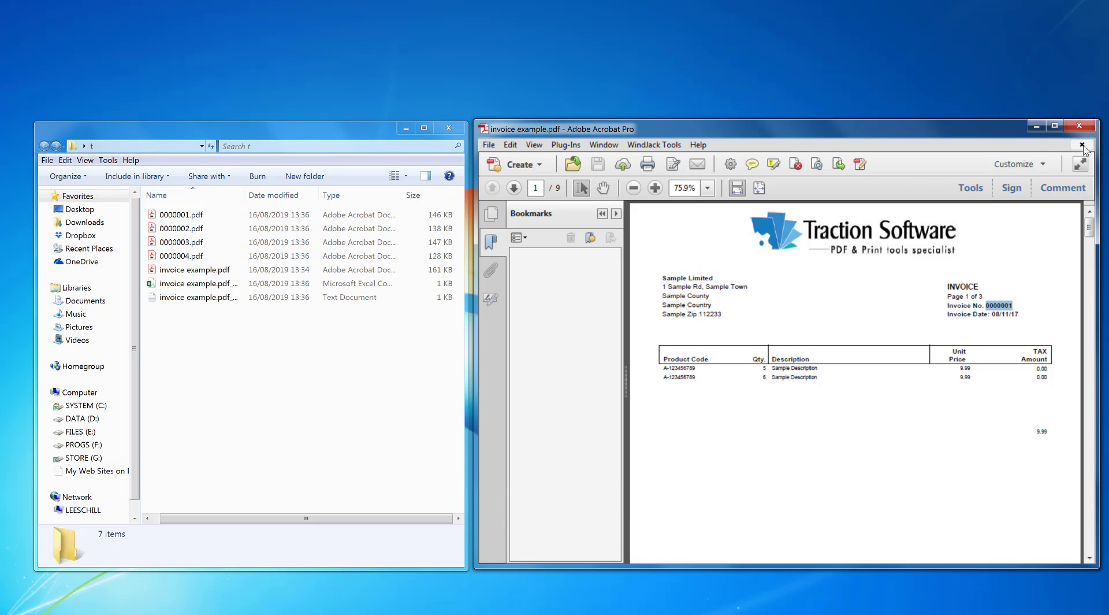
{"action": "key", "text": "ctrl+w"}
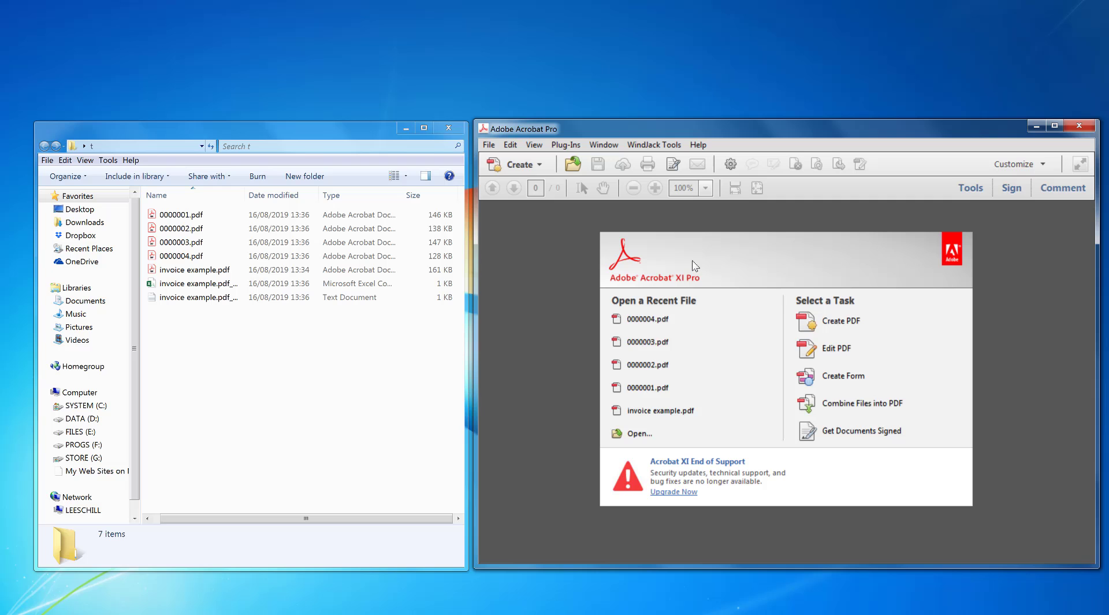
{"action": "left_click", "coordinate": [539, 165]}
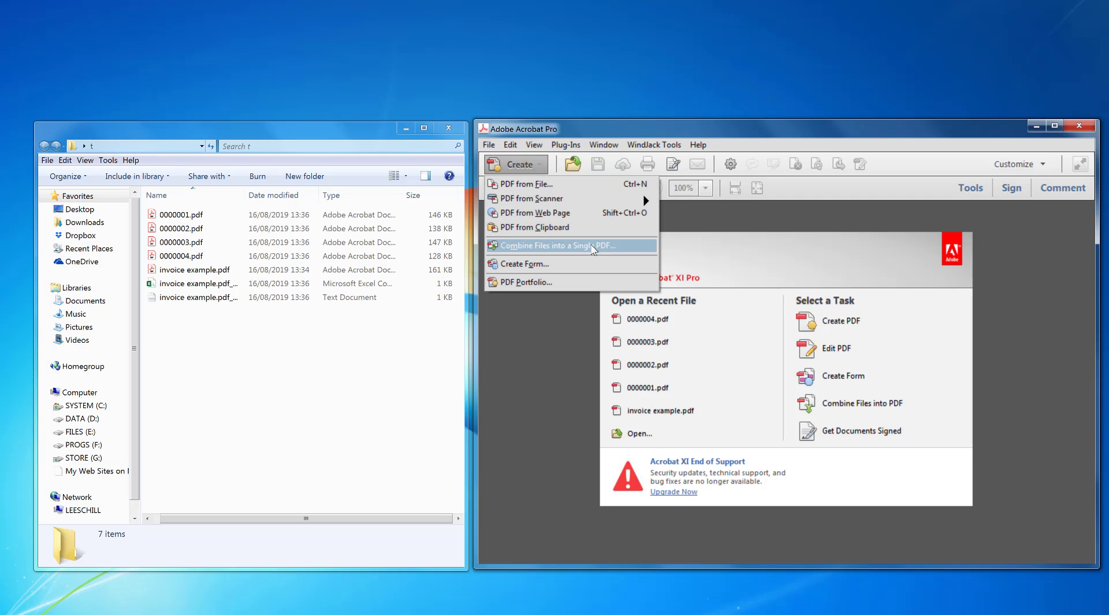
{"action": "left_click", "coordinate": [570, 250]}
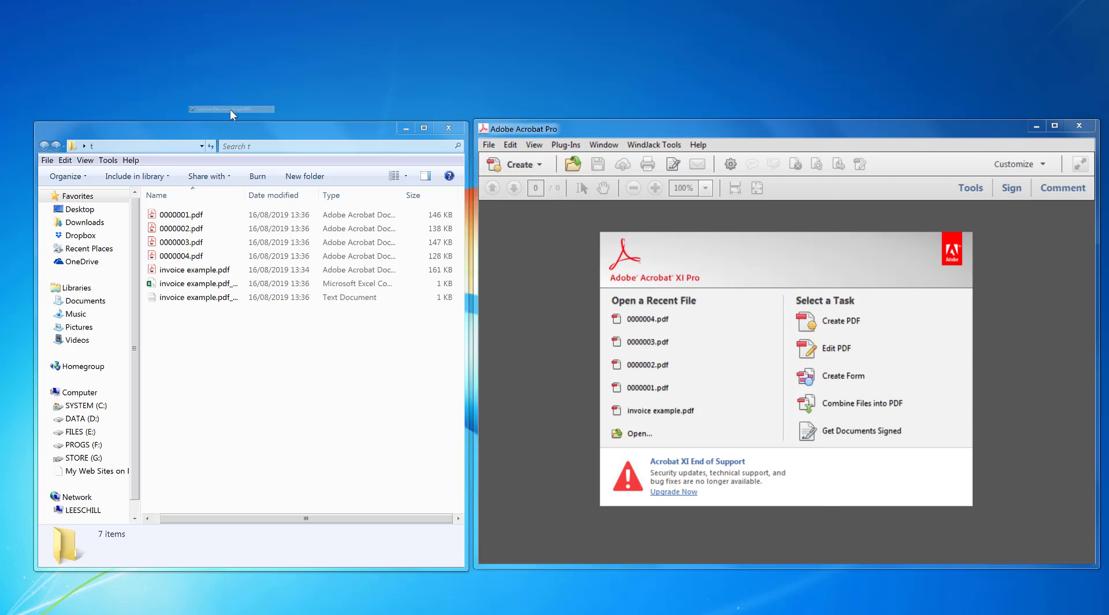
{"action": "left_click_drag", "start_coordinate": [294, 125], "coordinate": [454, 146]}
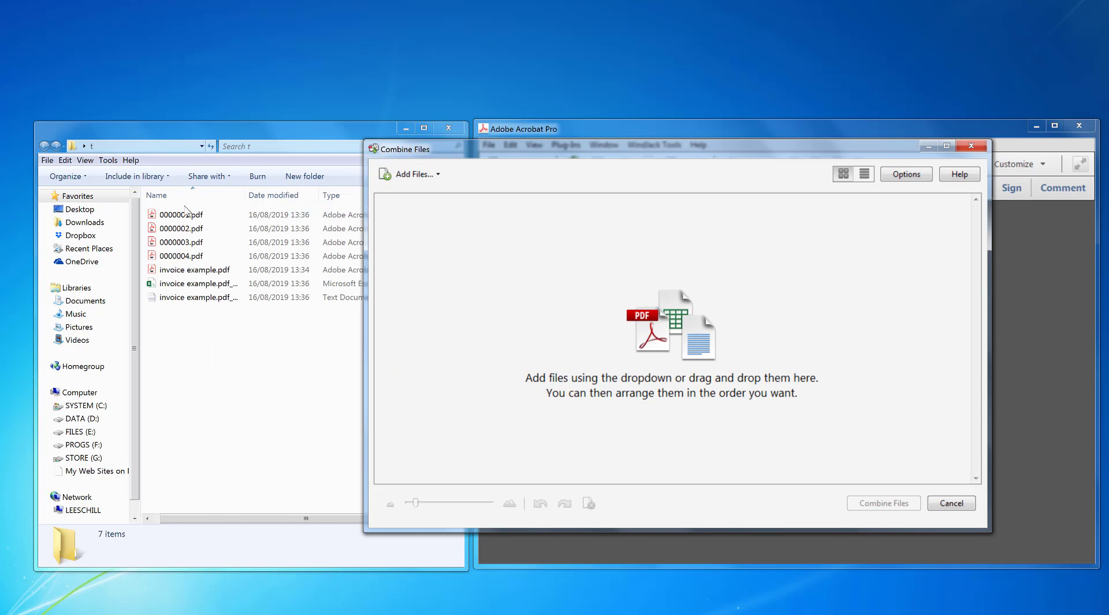
Add the four split files 0000001.pdf to 0000004.pdf to the files being combined
{"action": "left_click", "coordinate": [180, 215]}
{"action": "left_click", "coordinate": [191, 255], "text": "shift"}
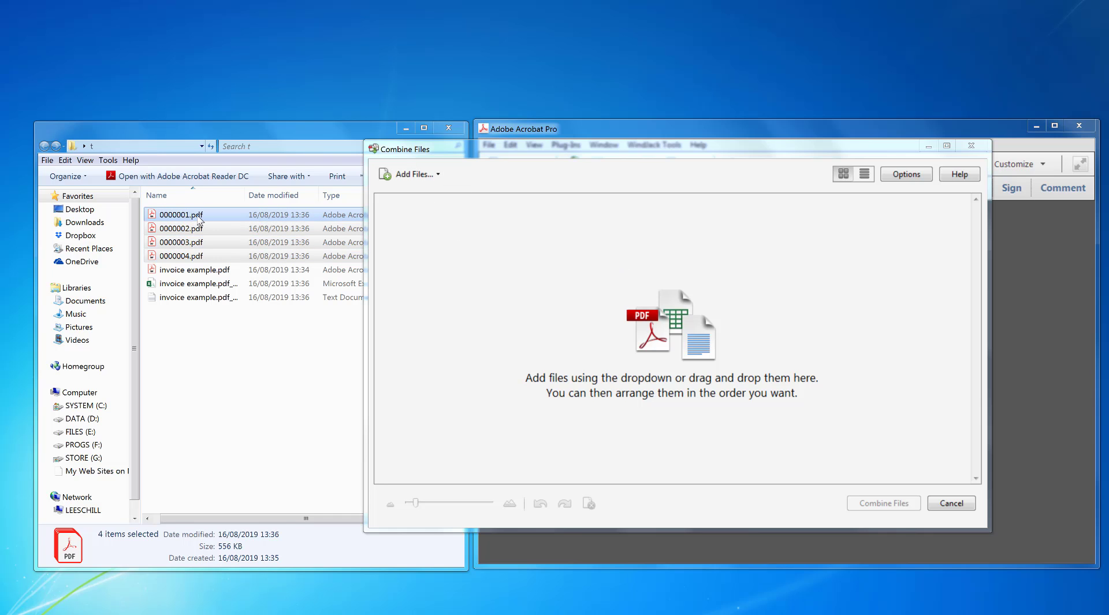
{"action": "left_click_drag", "start_coordinate": [200, 220], "coordinate": [609, 350]}
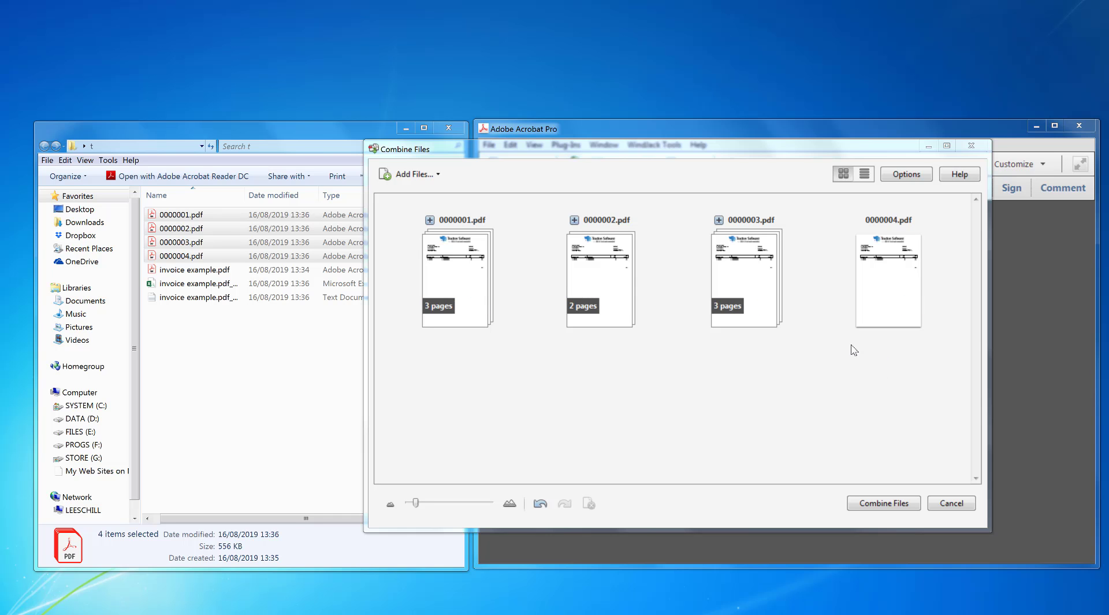
Accept the Single PDF options with bookmarks always added, and combine the four files
{"action": "left_click", "coordinate": [914, 176]}
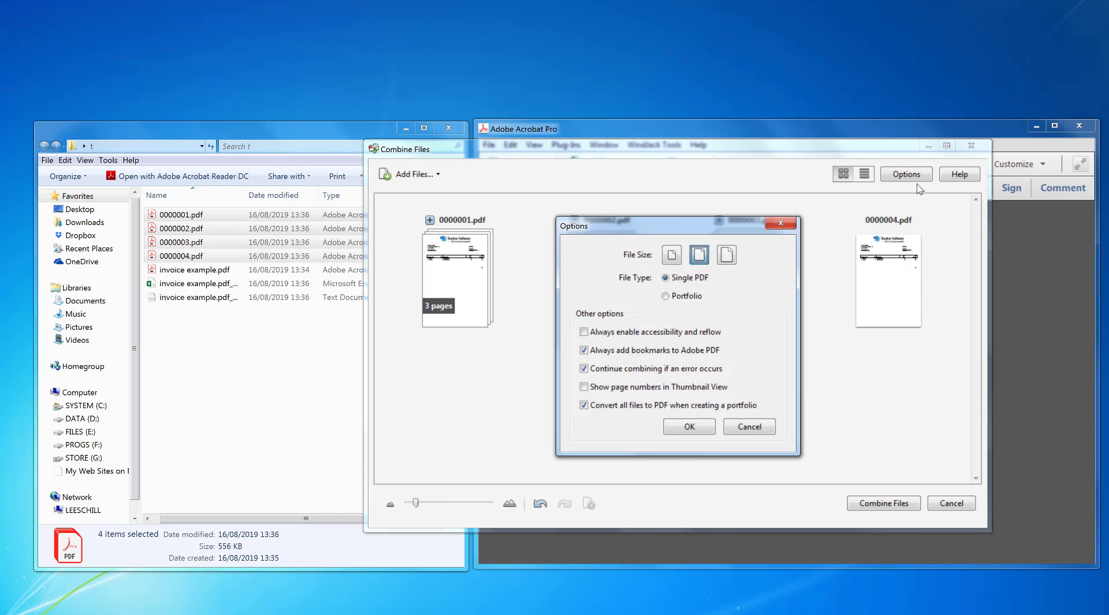
{"action": "left_click", "coordinate": [689, 427]}
{"action": "left_click", "coordinate": [876, 505]}
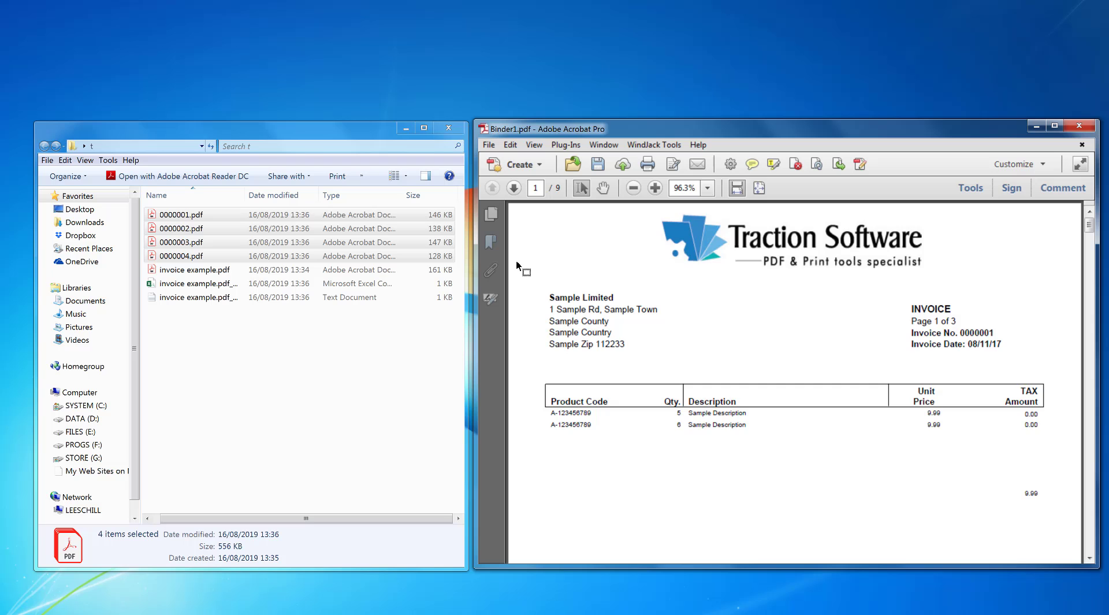
Show the bookmarks of the combined PDF and check the pages that 0000002, 0000003 and 0000001 lead to
{"action": "left_click", "coordinate": [492, 241]}
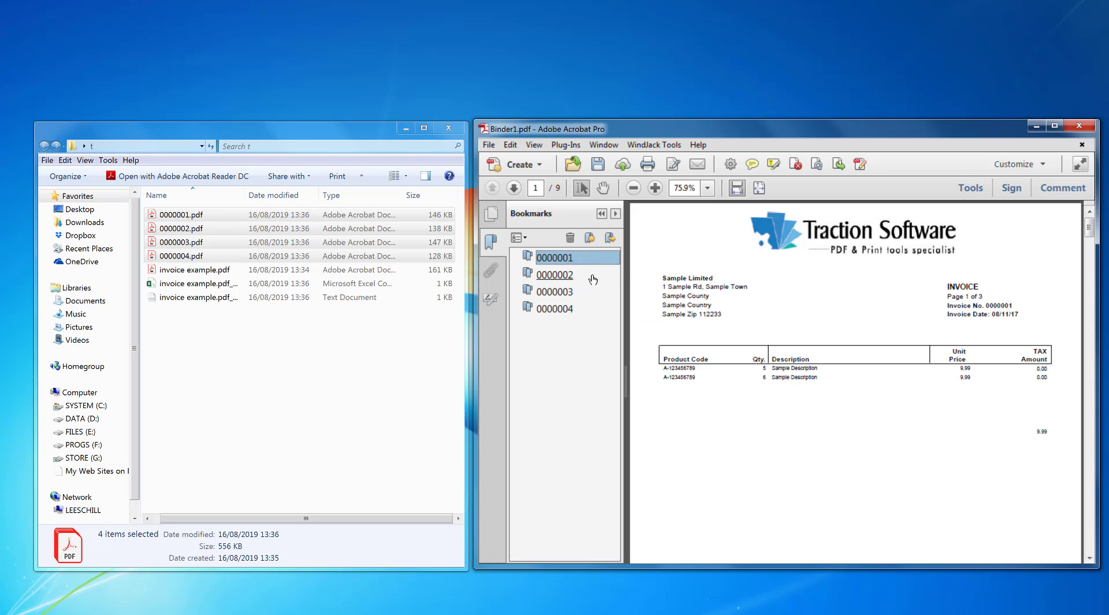
{"action": "left_click", "coordinate": [591, 276]}
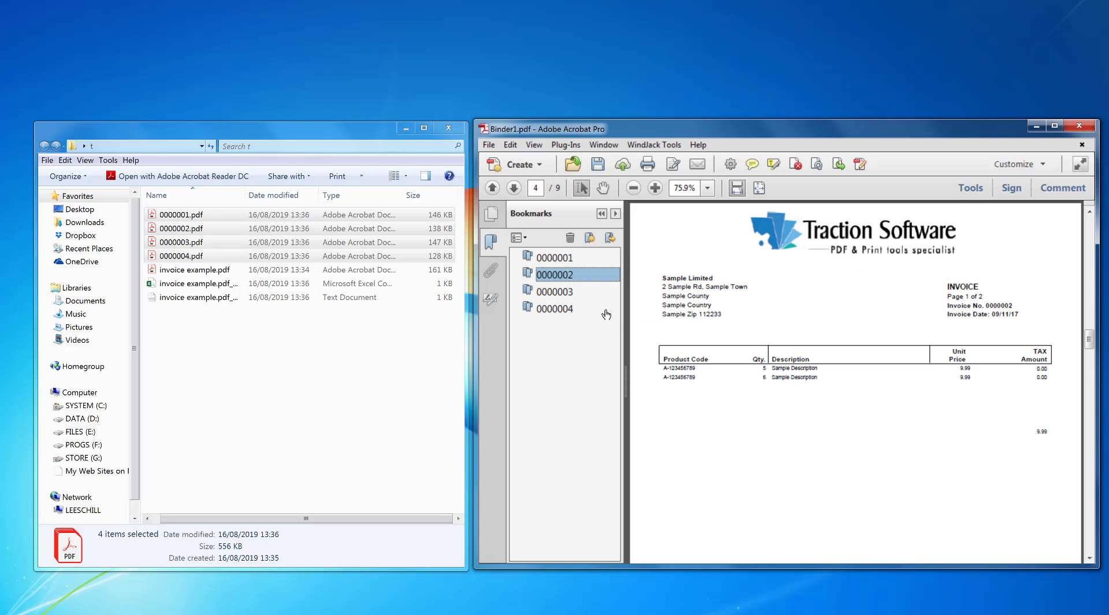
{"action": "left_click", "coordinate": [581, 293]}
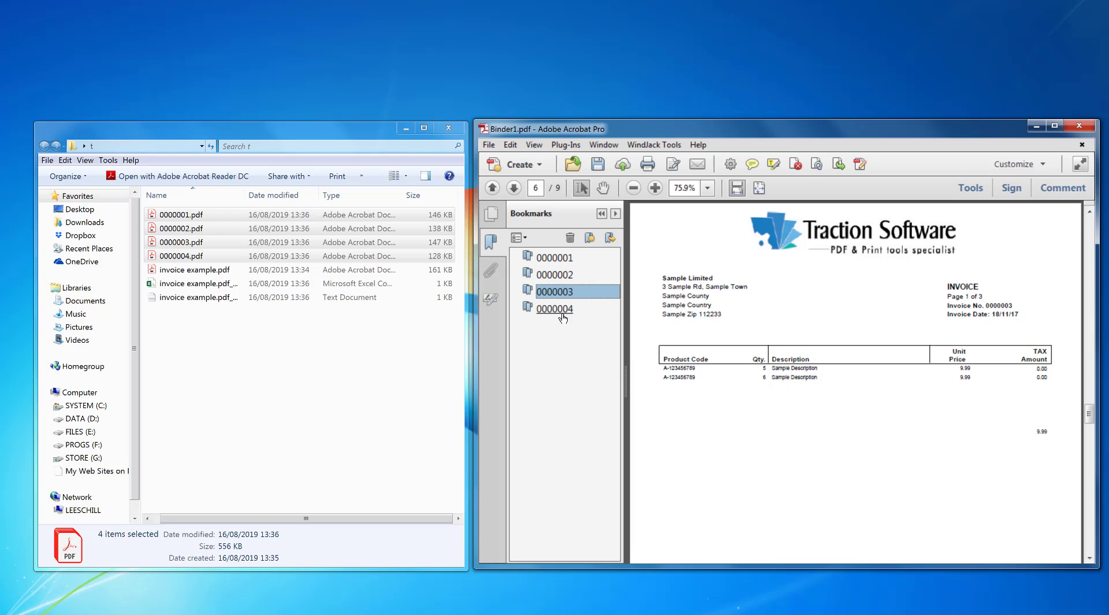
{"action": "left_click", "coordinate": [558, 258]}
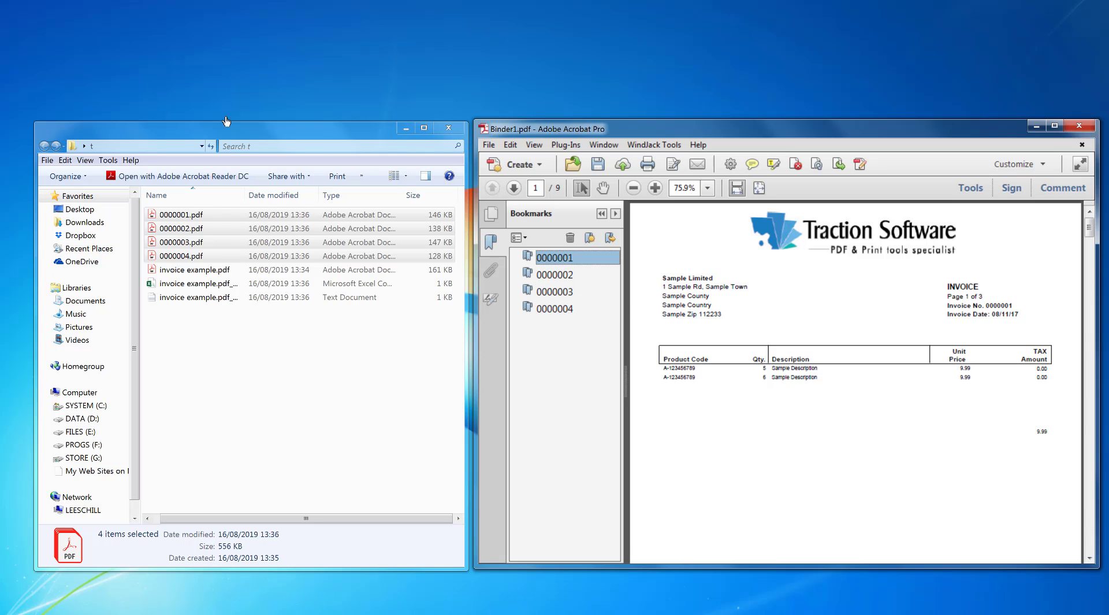
{"action": "mouse_move", "coordinate": [342, 613]}
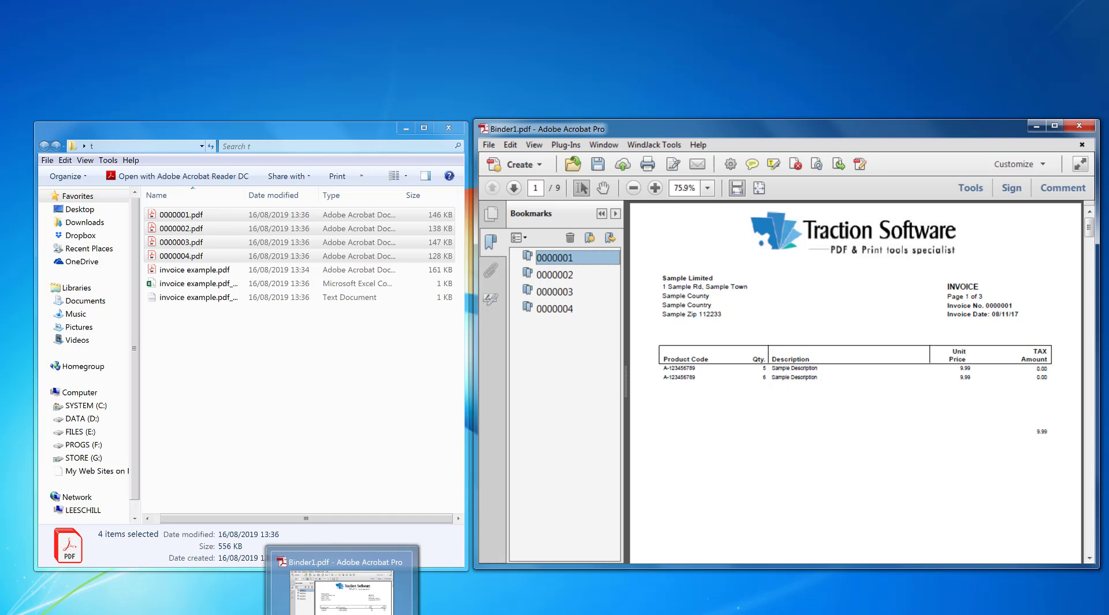
{"action": "left_click", "coordinate": [488, 64]}
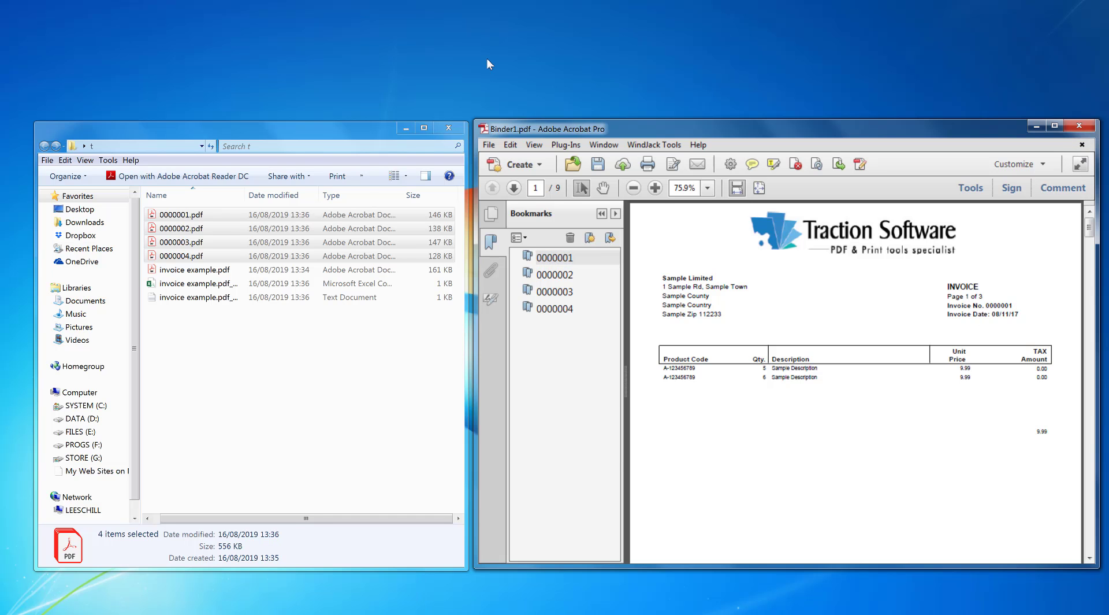
Close the combined Binder1.pdf without saving and open invoice example.pdf from the output folder
{"action": "key", "text": "ctrl+w"}
{"action": "key", "text": "n"}
{"action": "left_click", "coordinate": [341, 398]}
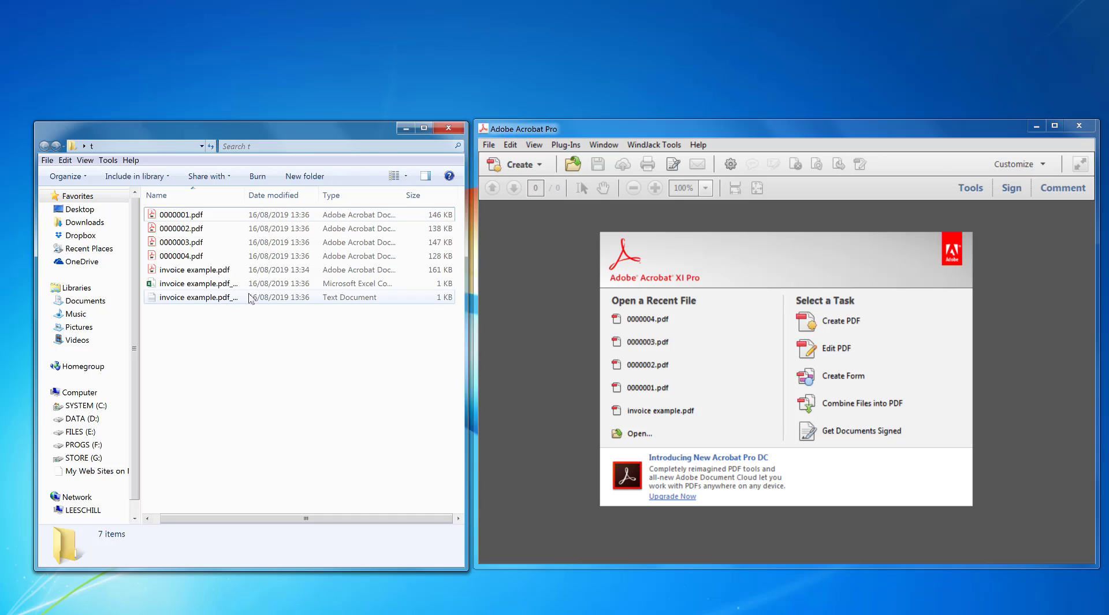
{"action": "left_click_drag", "start_coordinate": [249, 269], "coordinate": [476, 252]}
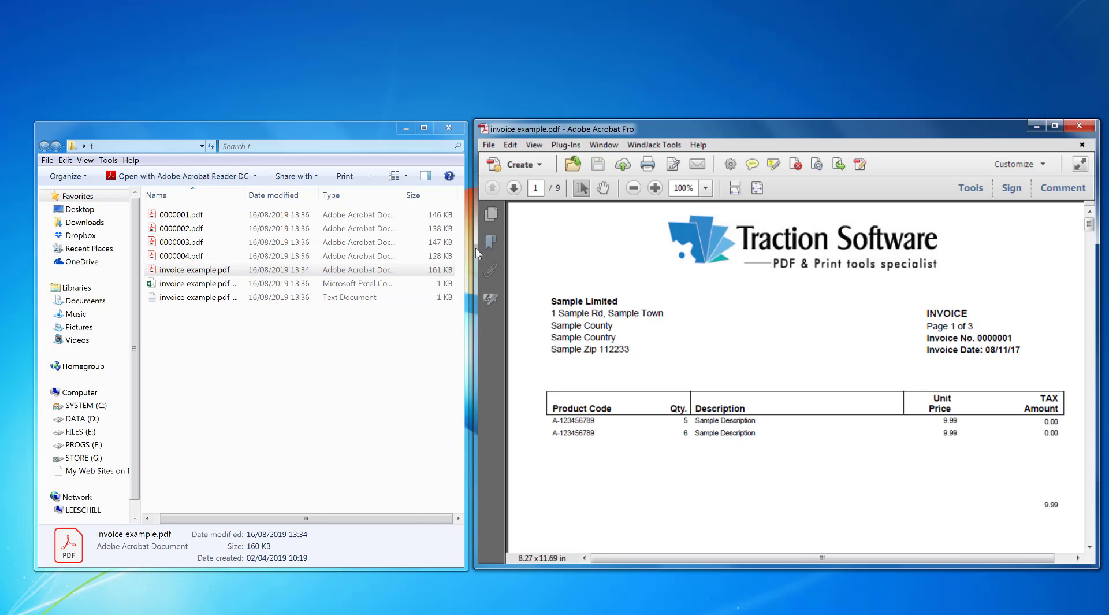
Split the open PDF with PDF Content Split using the output filename prefix INVOICE, decline the text report, and close the splitter and PDF
{"action": "left_click", "coordinate": [970, 188]}
{"action": "left_click", "coordinate": [971, 187]}
{"action": "left_click", "coordinate": [565, 145]}
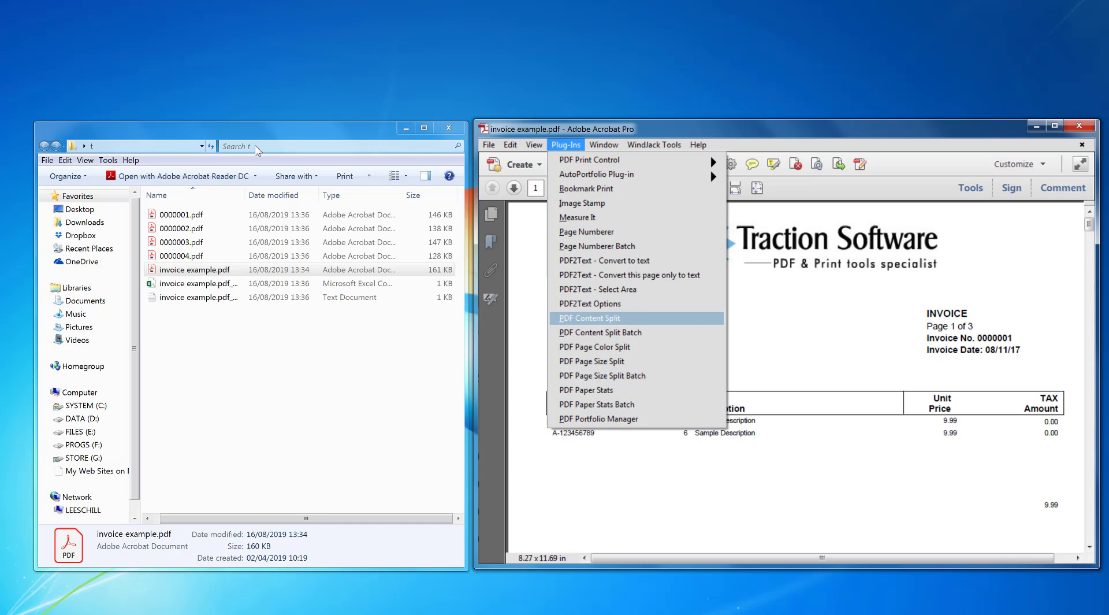
{"action": "left_click", "coordinate": [615, 319]}
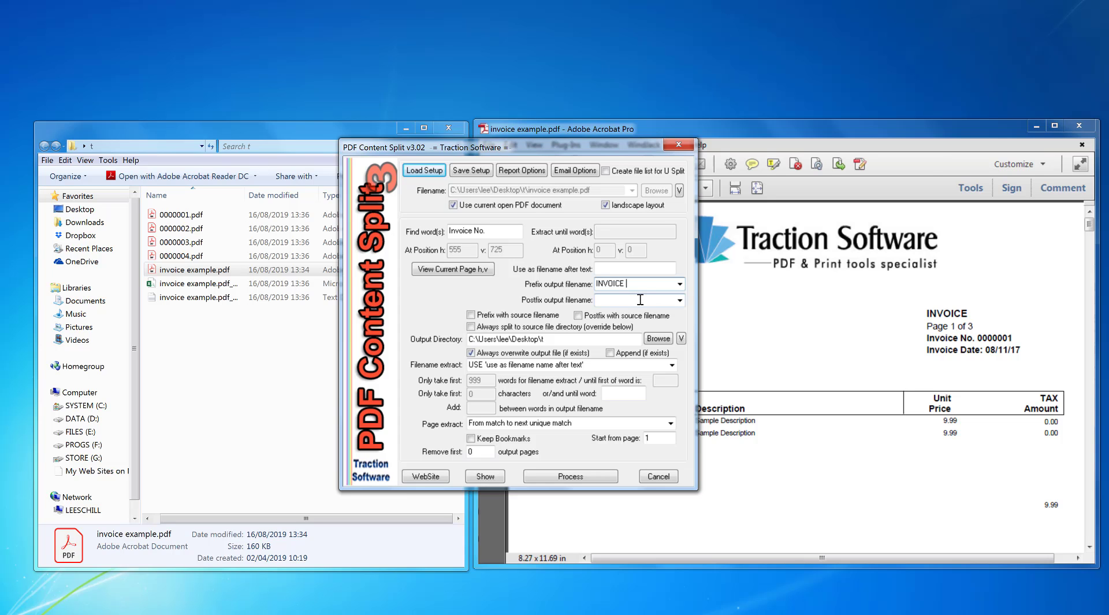
{"action": "left_click", "coordinate": [595, 479]}
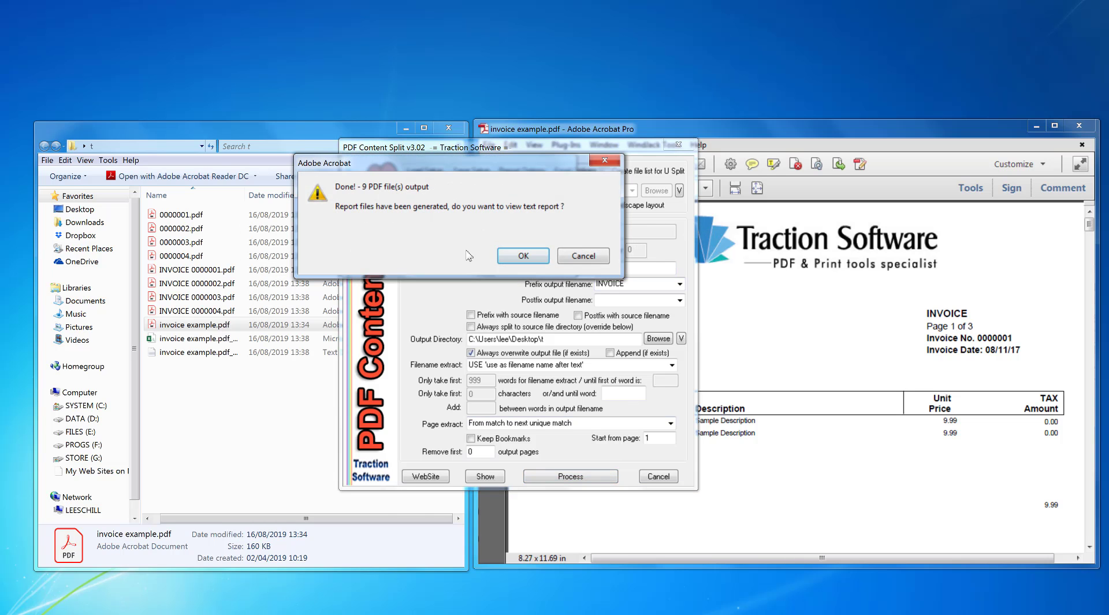
{"action": "left_click", "coordinate": [578, 256]}
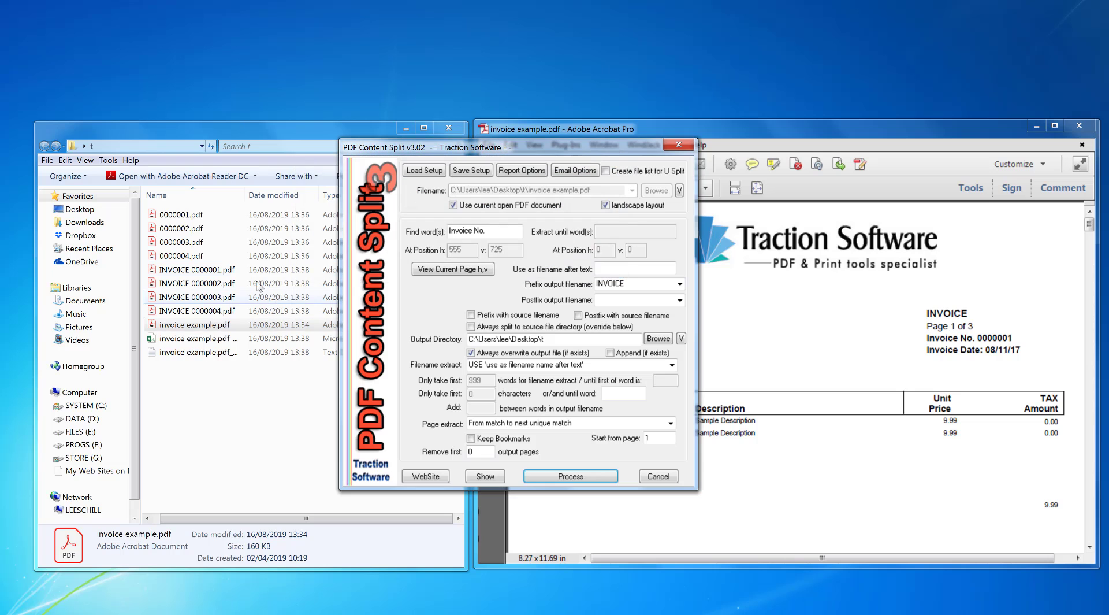
{"action": "left_click", "coordinate": [658, 476]}
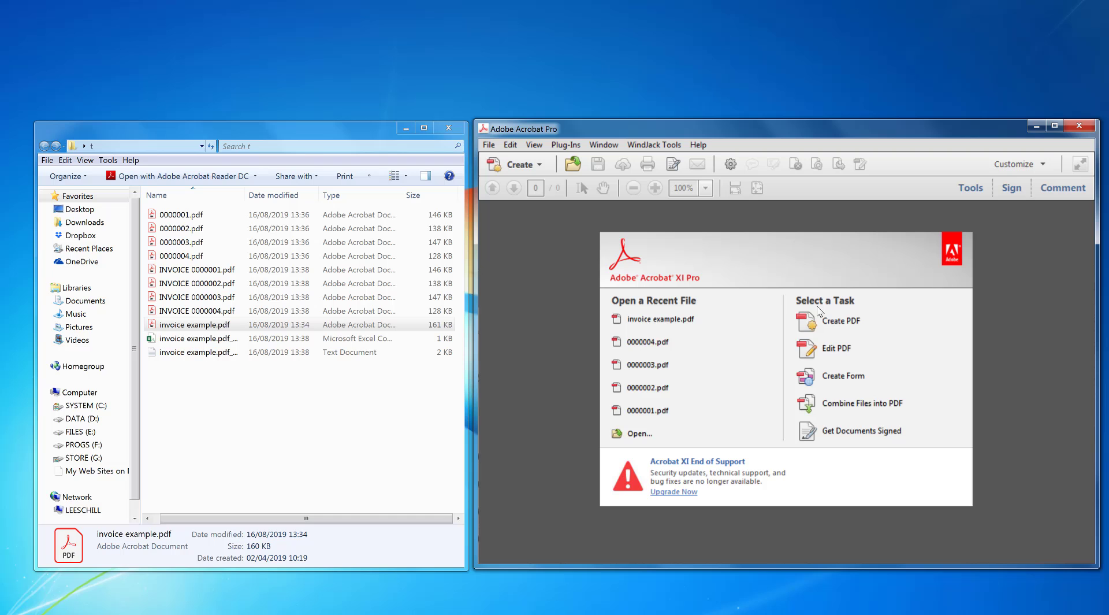
Start combining files into a single PDF and browse to the desktop folder t for the files to add
{"action": "left_click", "coordinate": [512, 164]}
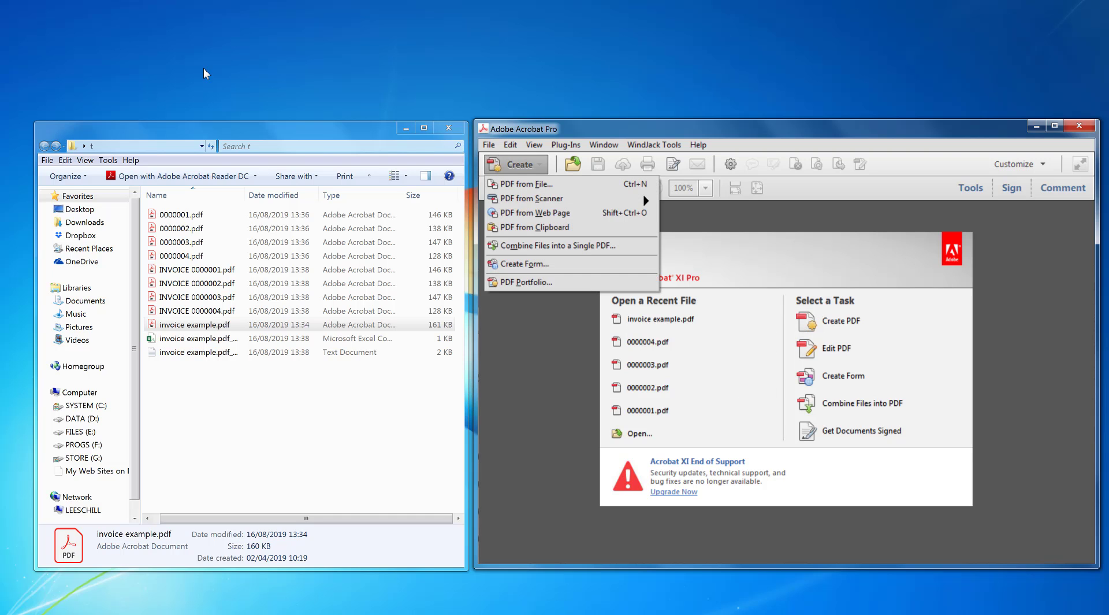
{"action": "left_click", "coordinate": [590, 246]}
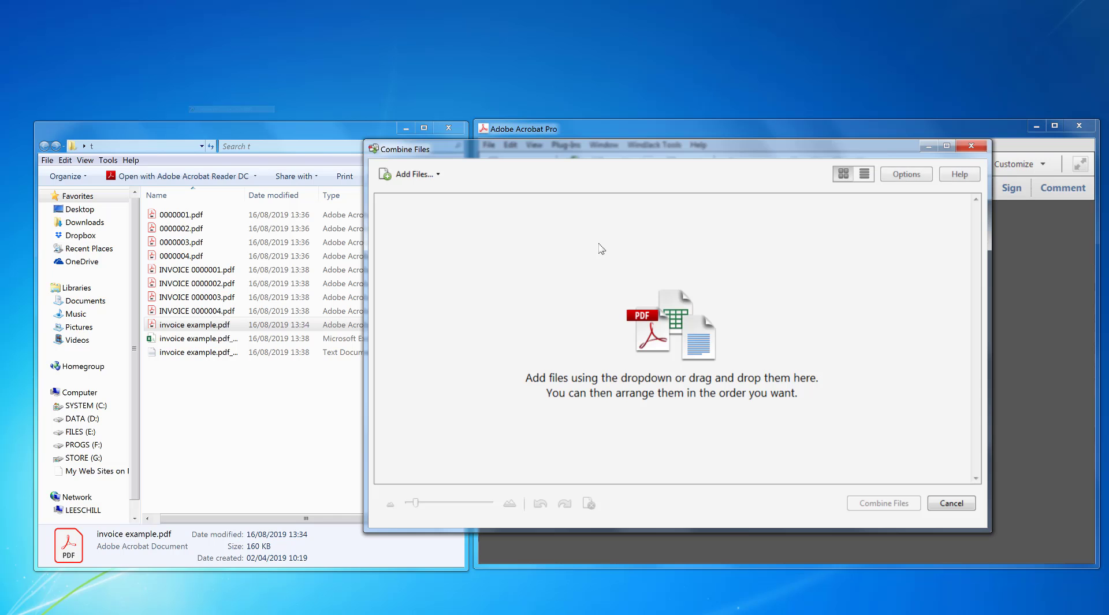
{"action": "left_click", "coordinate": [197, 270]}
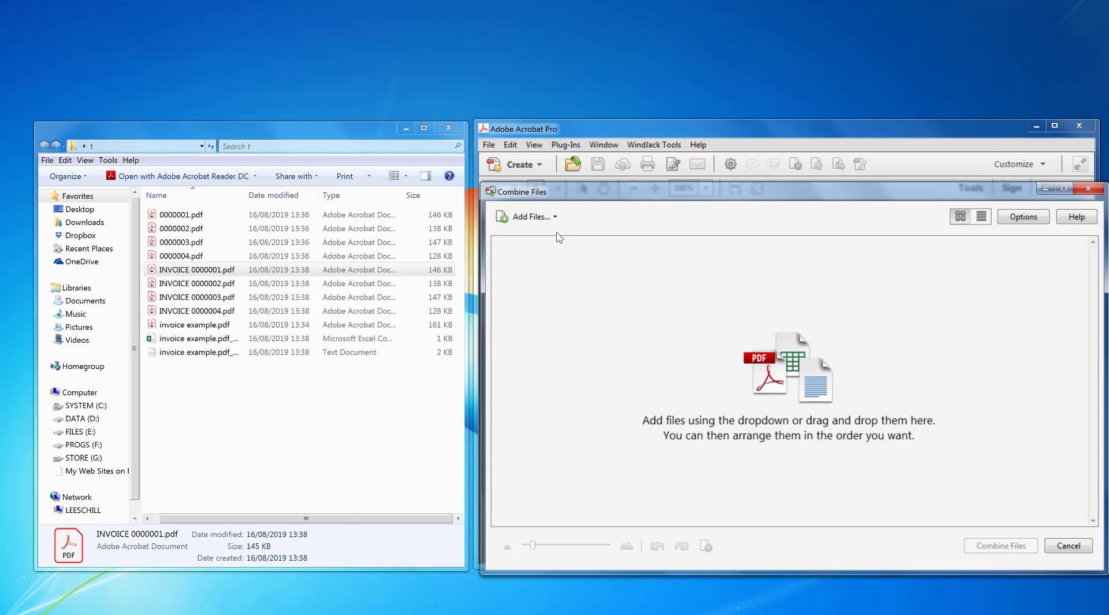
{"action": "left_click", "coordinate": [546, 218]}
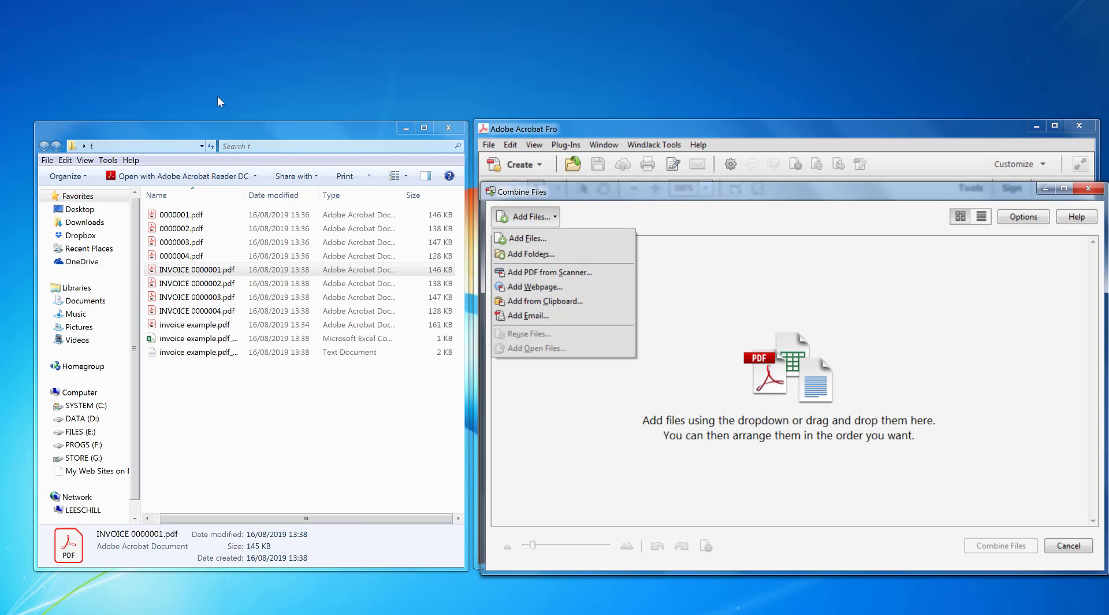
{"action": "left_click", "coordinate": [542, 238]}
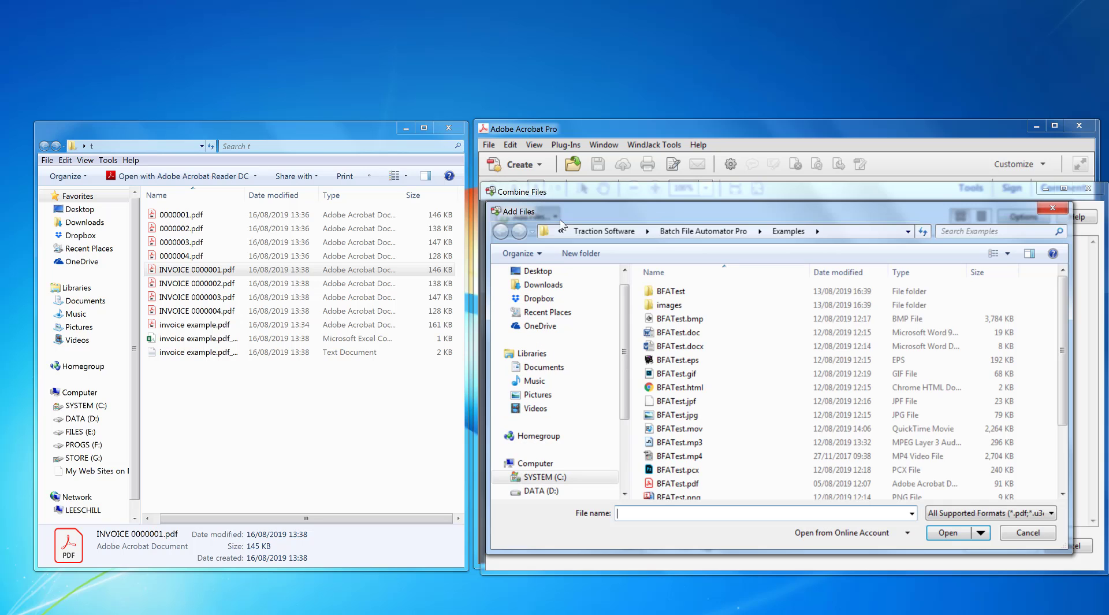
{"action": "left_click", "coordinate": [745, 513]}
{"action": "type", "text": "C:\\Users\\lee\\Desktop\\t"}
{"action": "left_click", "coordinate": [944, 534]}
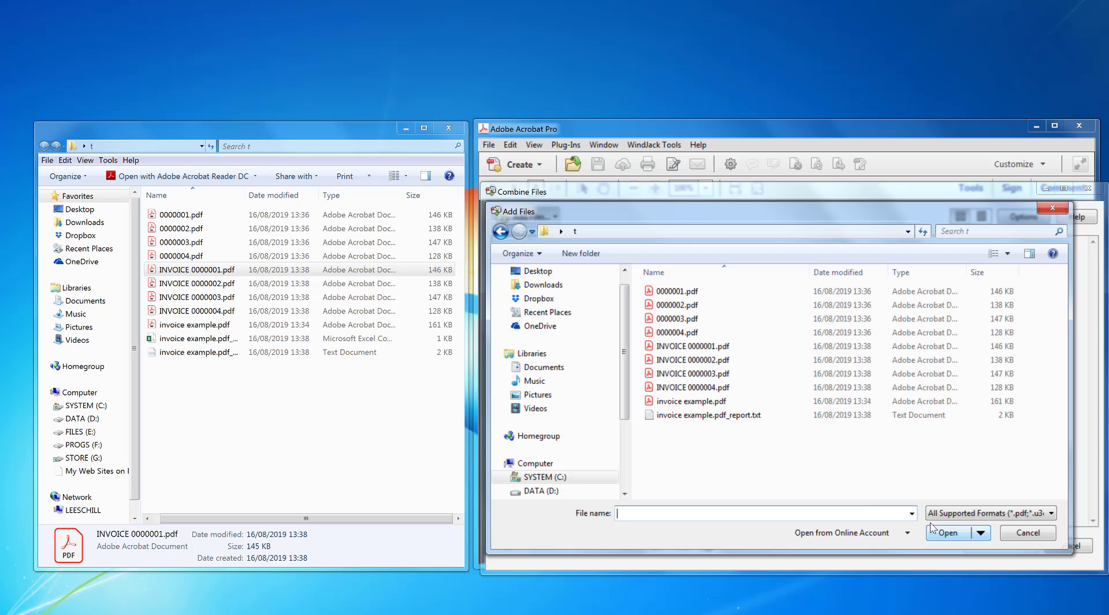
Add INVOICE 0000001.pdf to INVOICE 0000004.pdf and combine the four files
{"action": "left_click", "coordinate": [734, 346]}
{"action": "left_click", "coordinate": [717, 387], "text": "shift"}
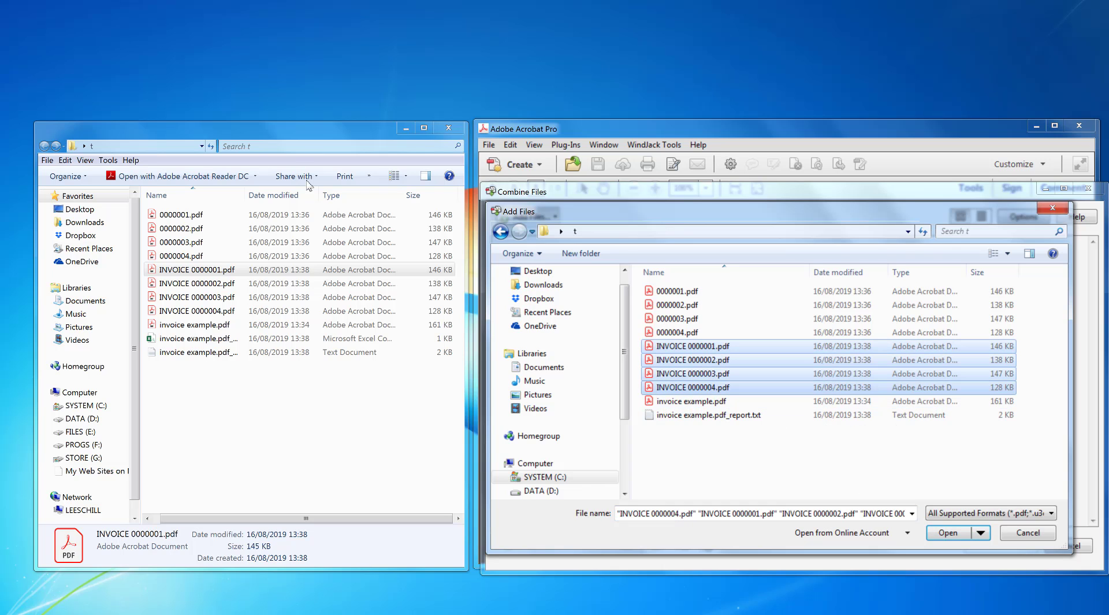
{"action": "left_click", "coordinate": [948, 533]}
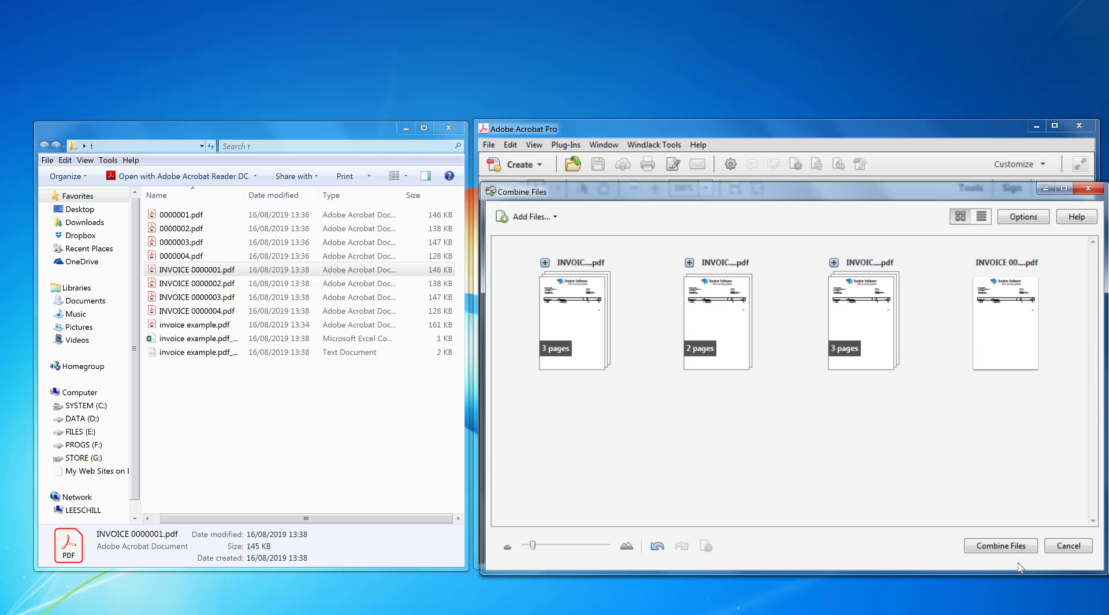
{"action": "left_click", "coordinate": [1005, 545]}
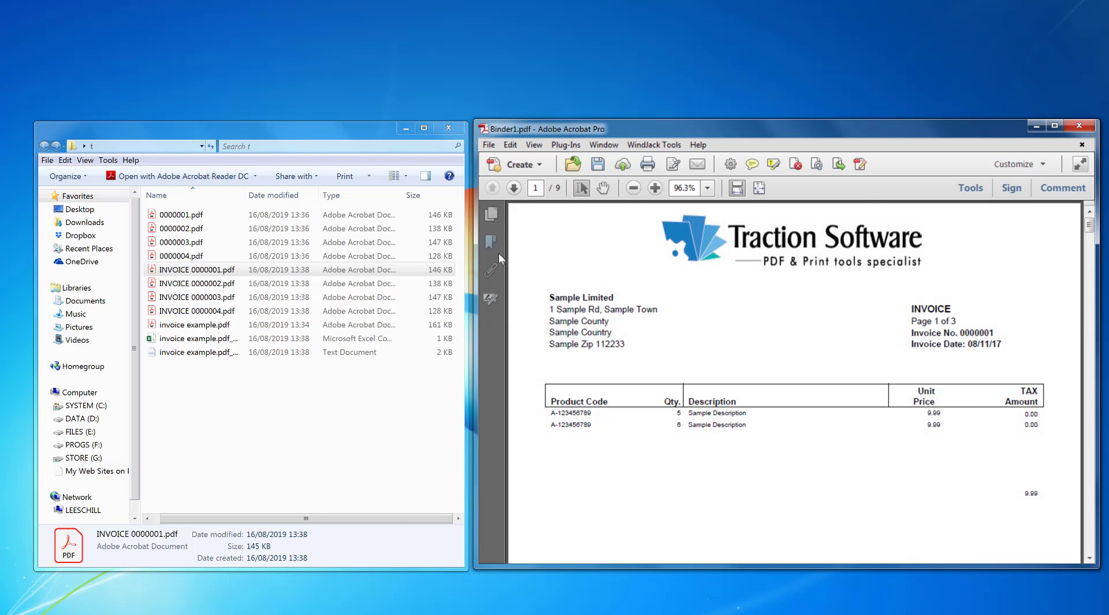
Show the combined PDF's bookmarks and save the file as invoice_bookmarked.pdf in folder t
{"action": "left_click", "coordinate": [491, 244]}
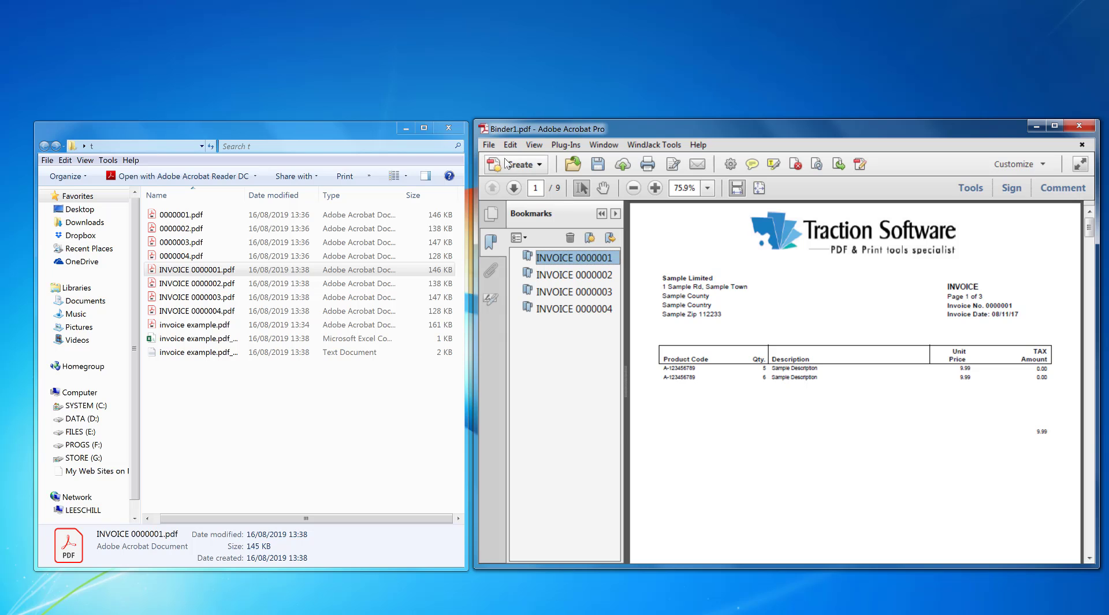
{"action": "left_click", "coordinate": [488, 144]}
{"action": "left_click", "coordinate": [517, 211]}
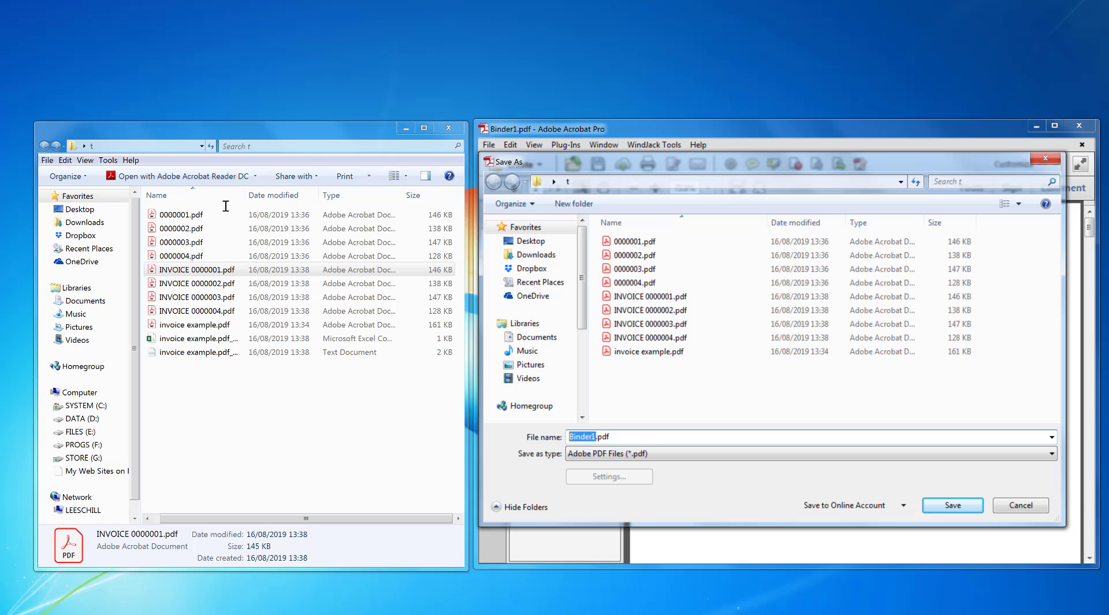
{"action": "type", "text": "invoice_bookmarked"}
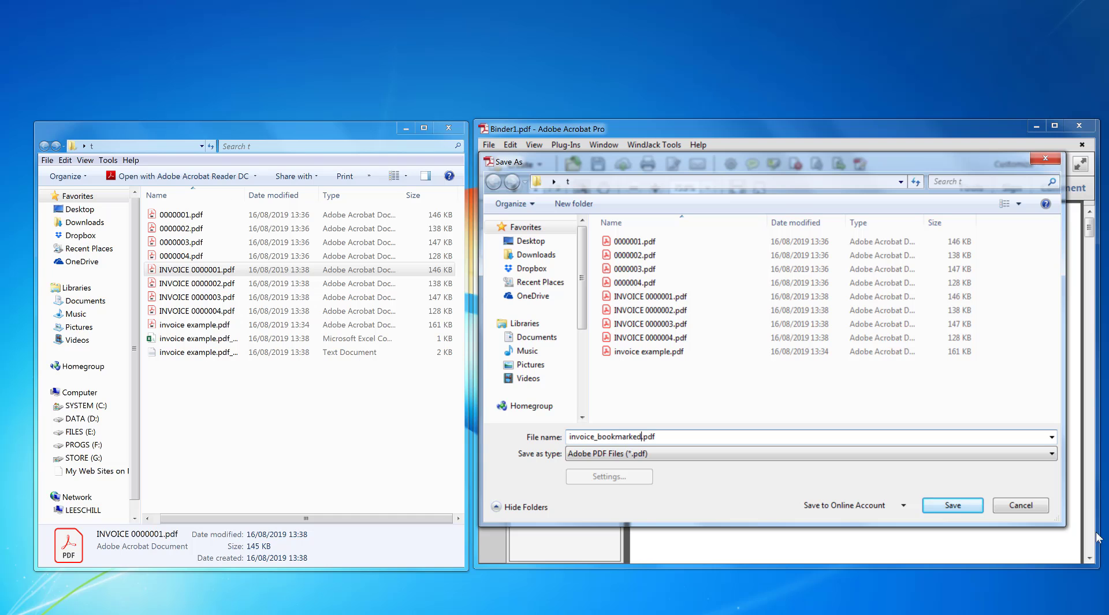
{"action": "key", "text": "Return"}
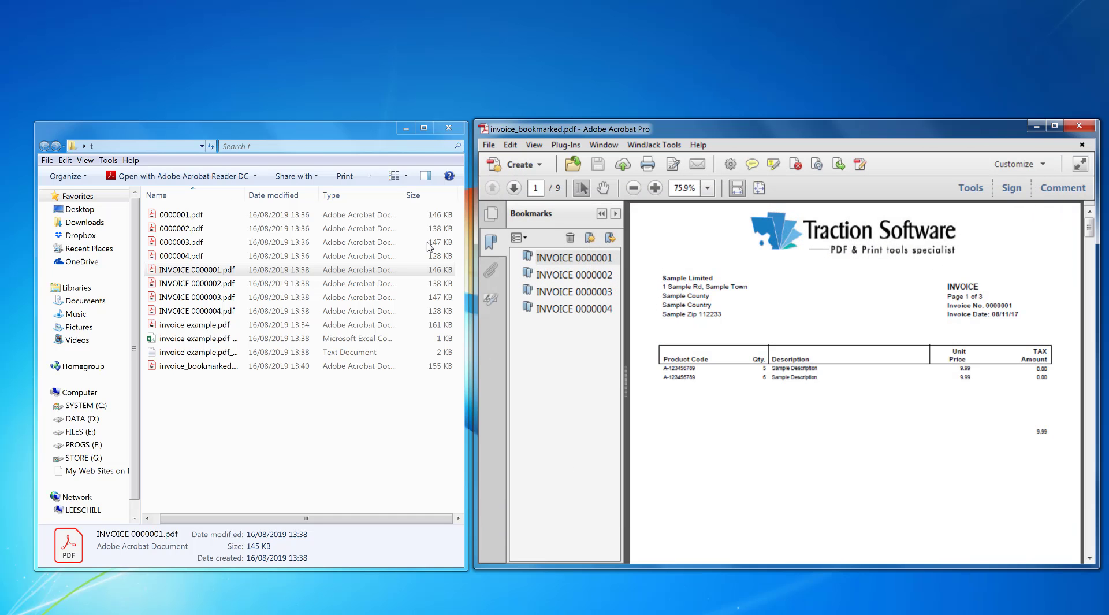